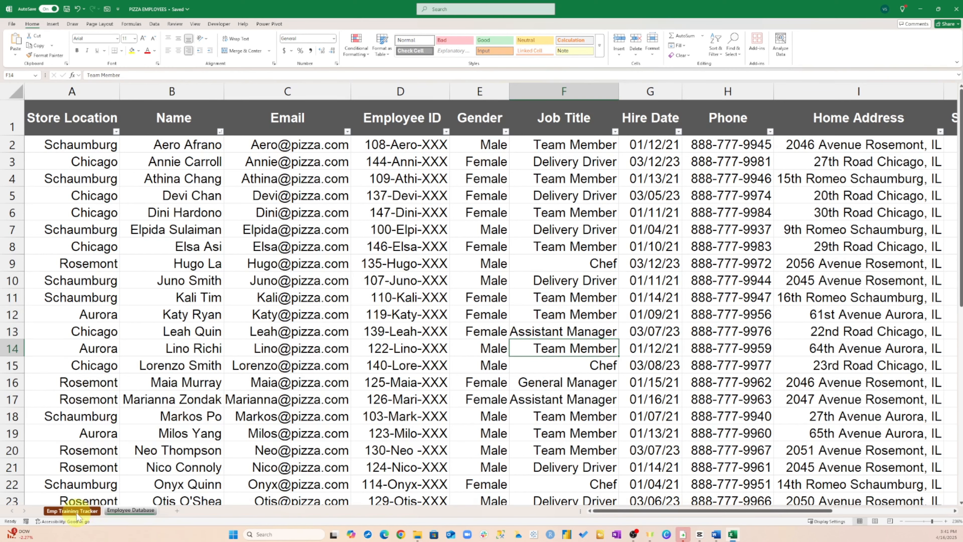
On the Emp Training Tracker sheet, start an XLOOKUP formula in Job Title cell D2 with employee ID cell C2 as the lookup value
click(72, 510)
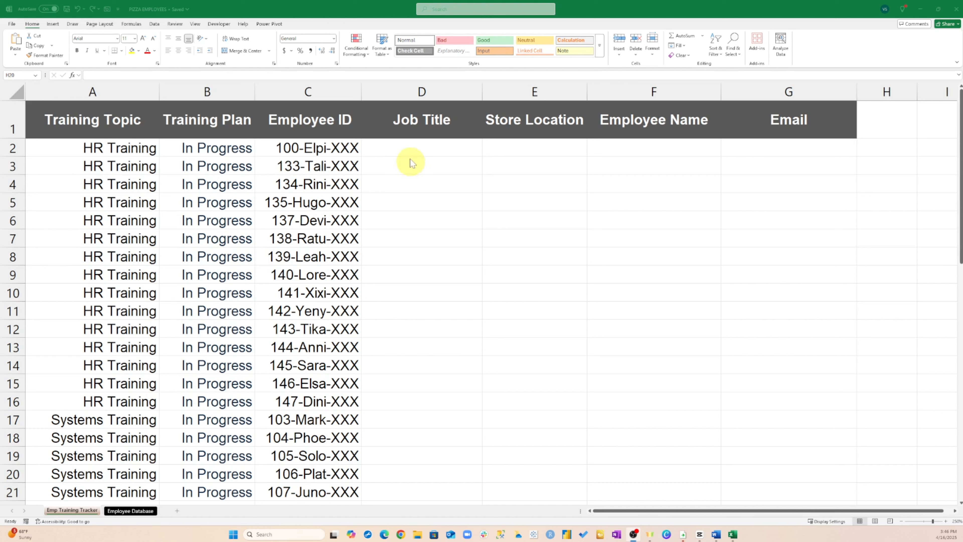
click(407, 148)
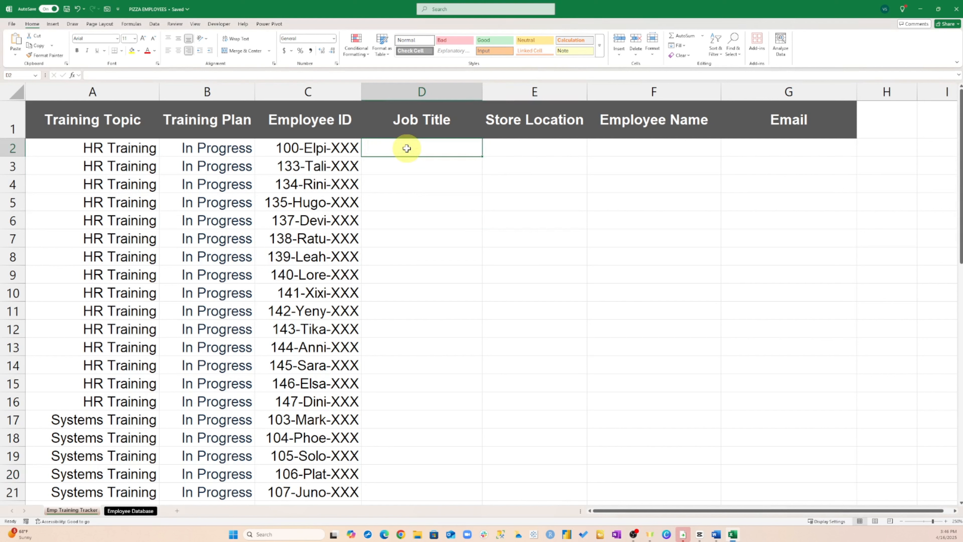
text(=x)
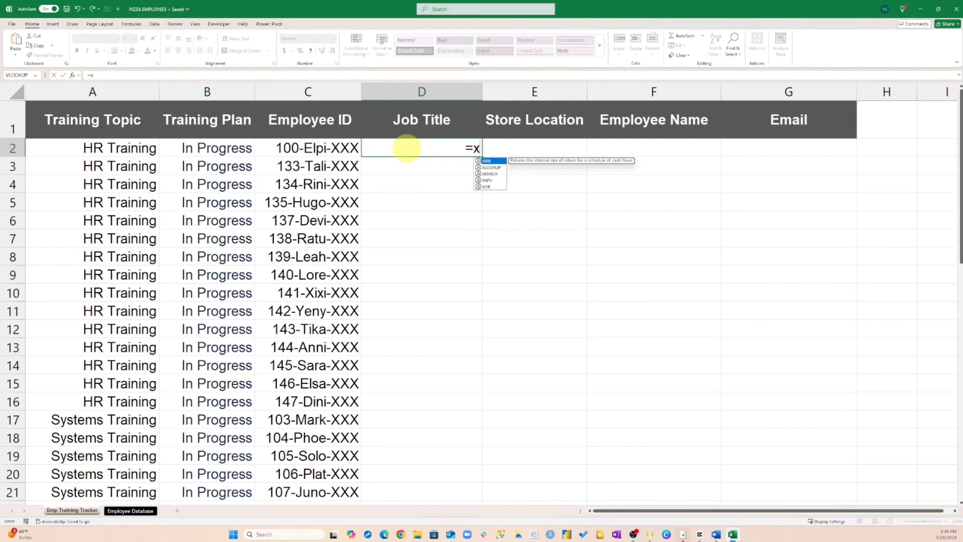
key(Down)
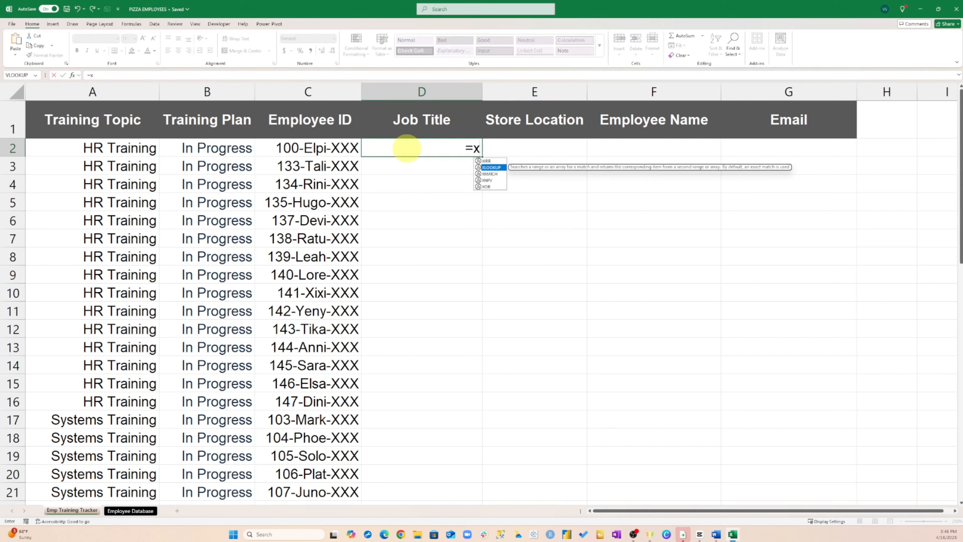
key(Tab)
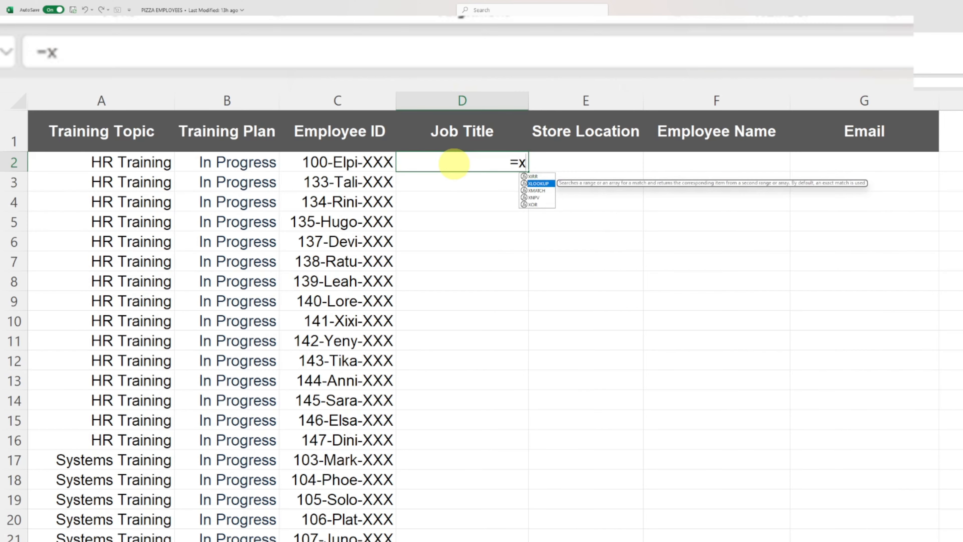
key(Tab)
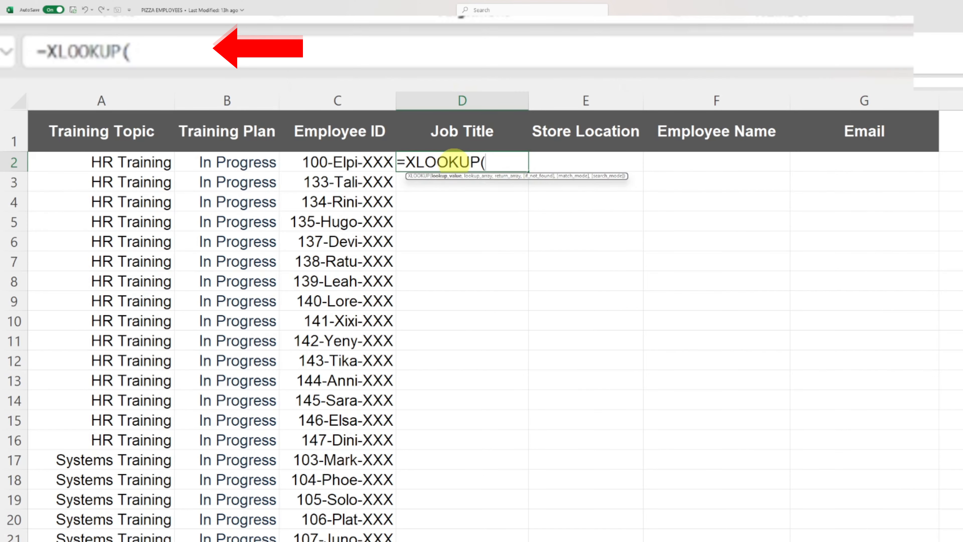
click(348, 163)
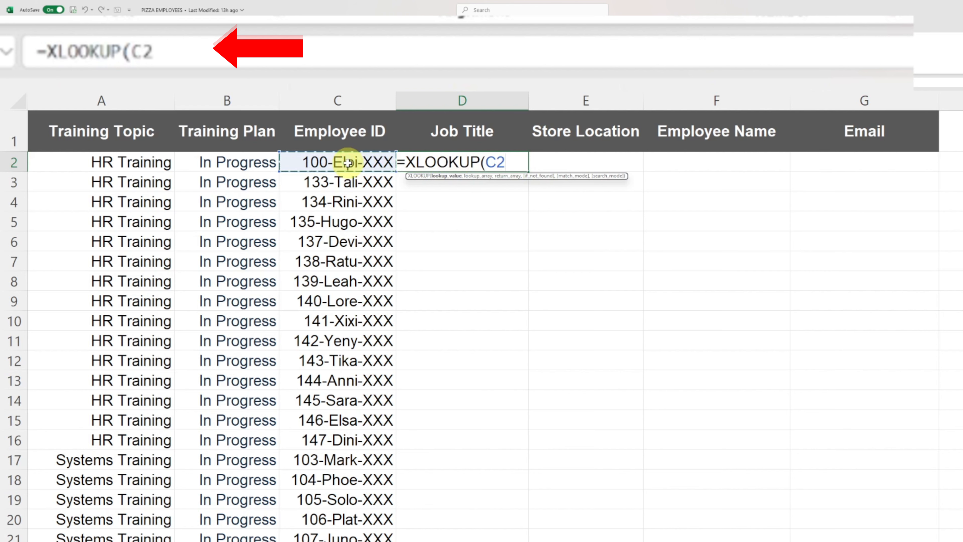
text(,)
Set the lookup array to the Employee ID range D2:D42 on the Employee Database sheet, locked as absolute references
scroll(344, 198, right, 3)
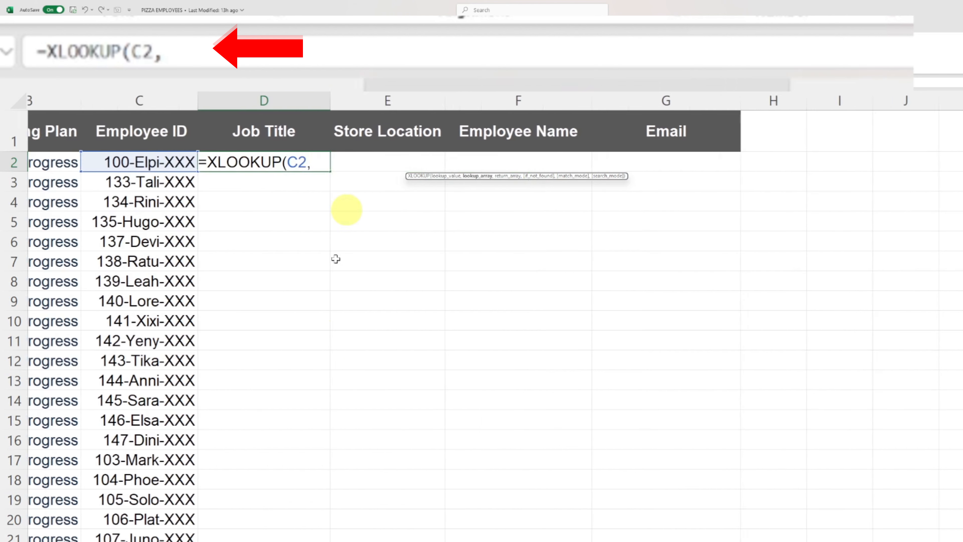
click(213, 541)
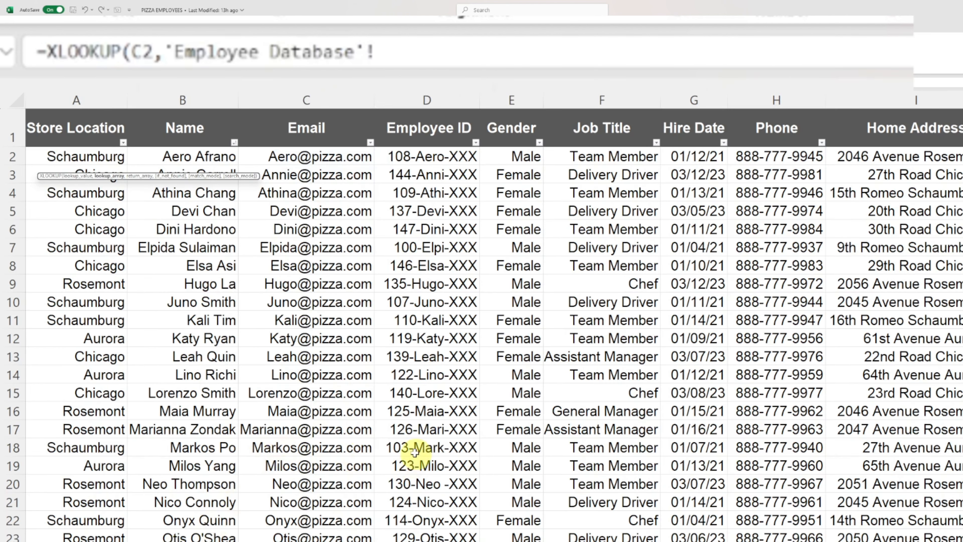
click(425, 156)
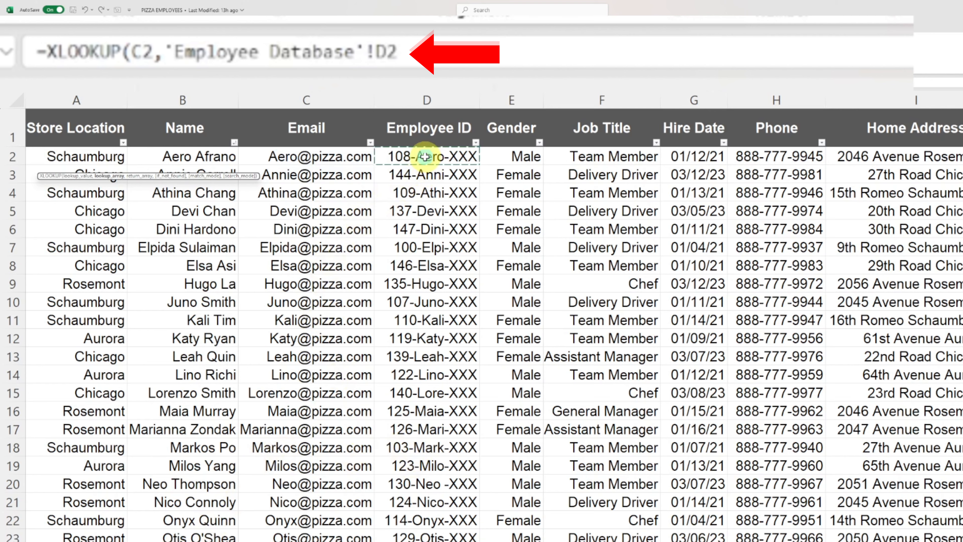
key(ctrl+shift+Down)
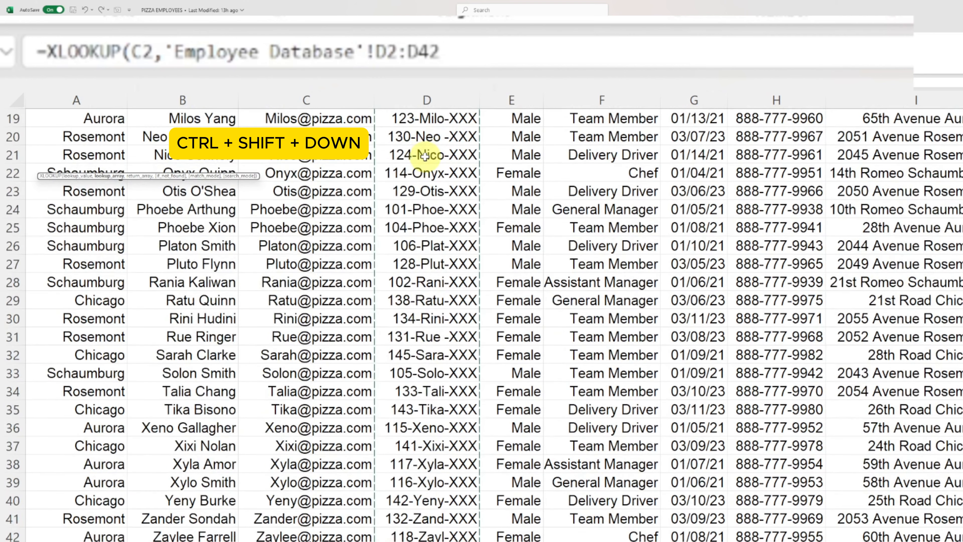
key(F4)
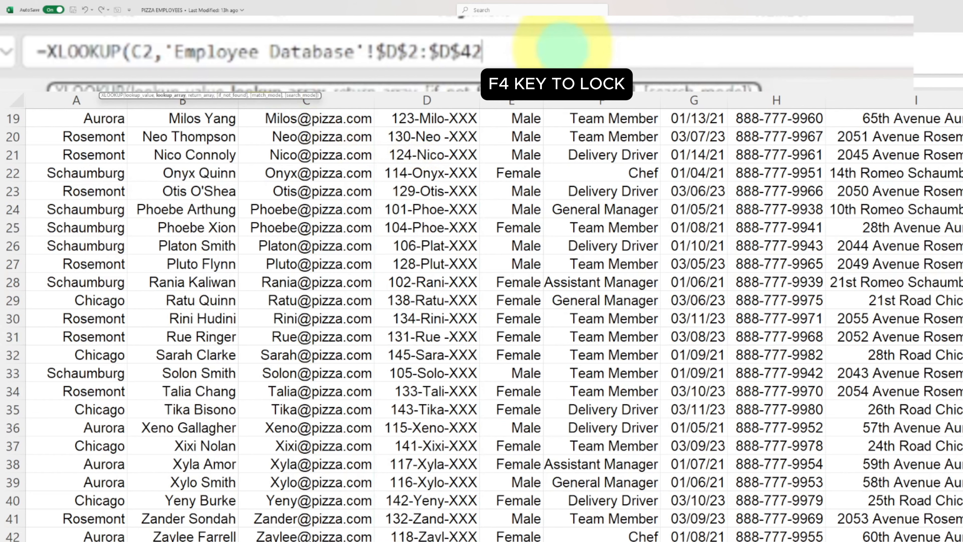
text(,)
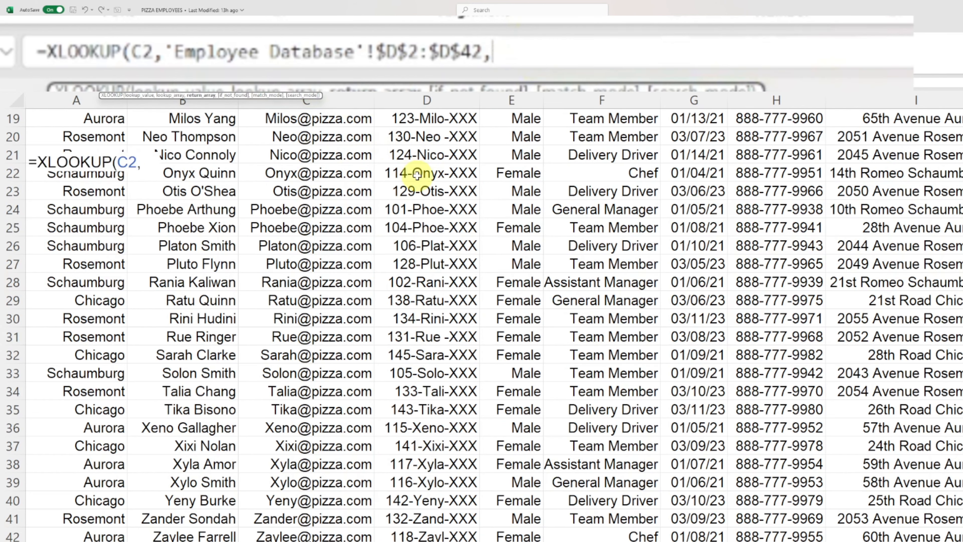
Set the return array to the Employee Database Job Title range $F$2:$F$42 and complete the formula
scroll(418, 172, up, 6)
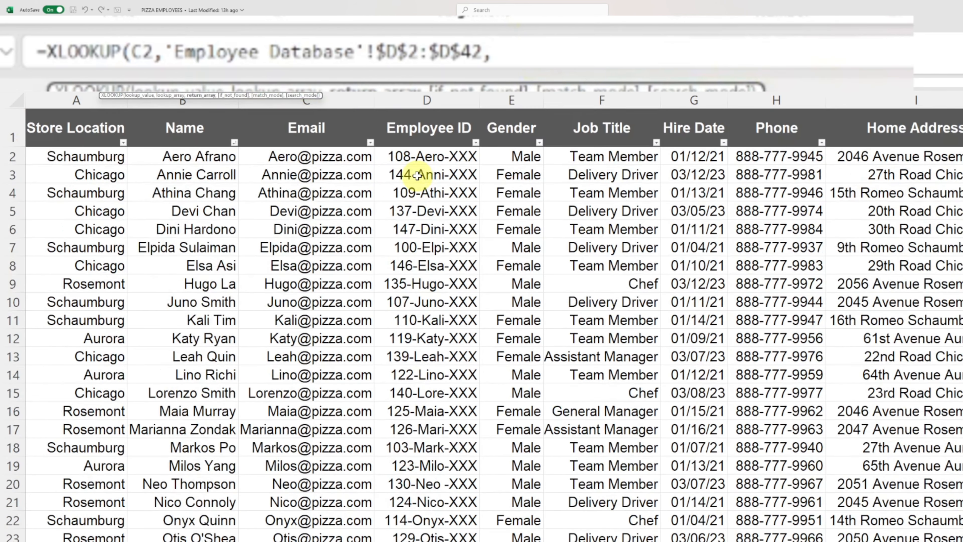
click(583, 152)
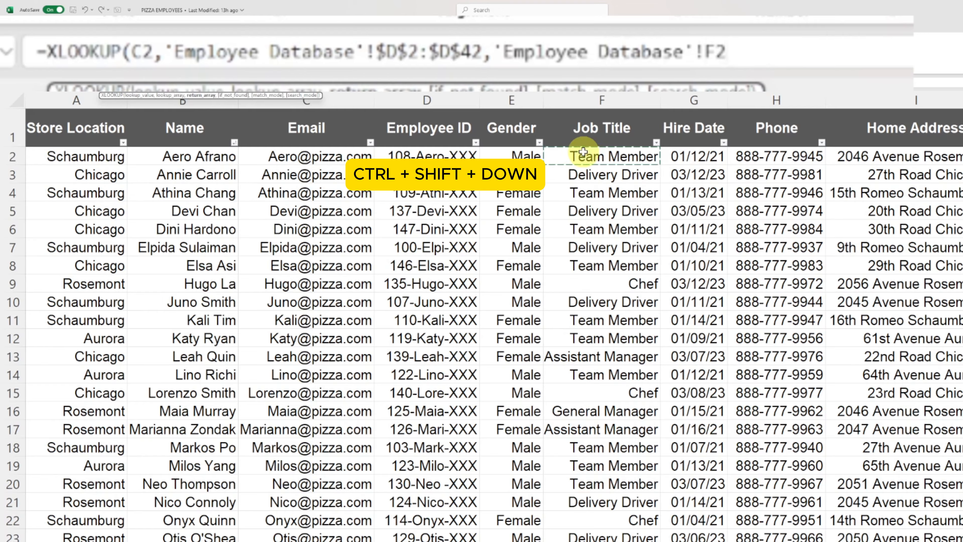
key(ctrl+shift+Down)
key(F4)
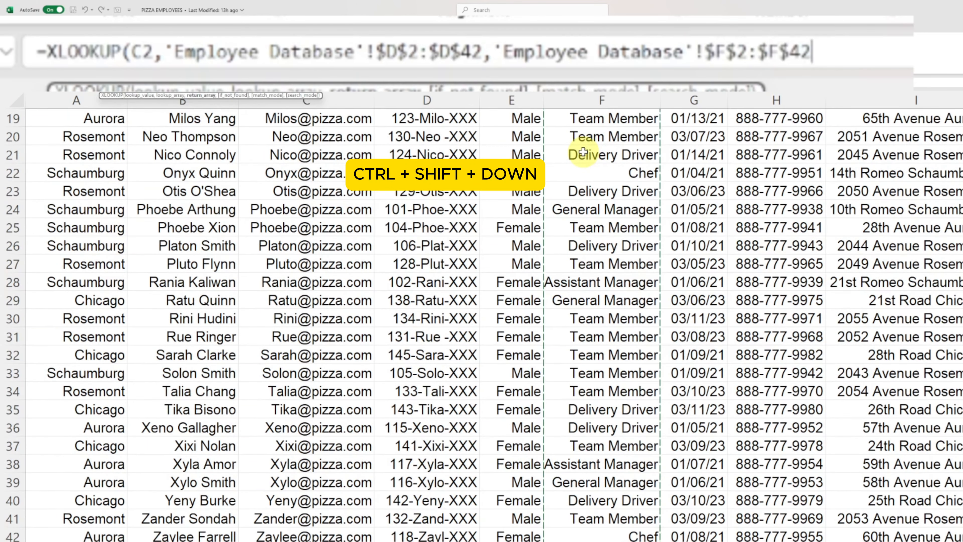
text())
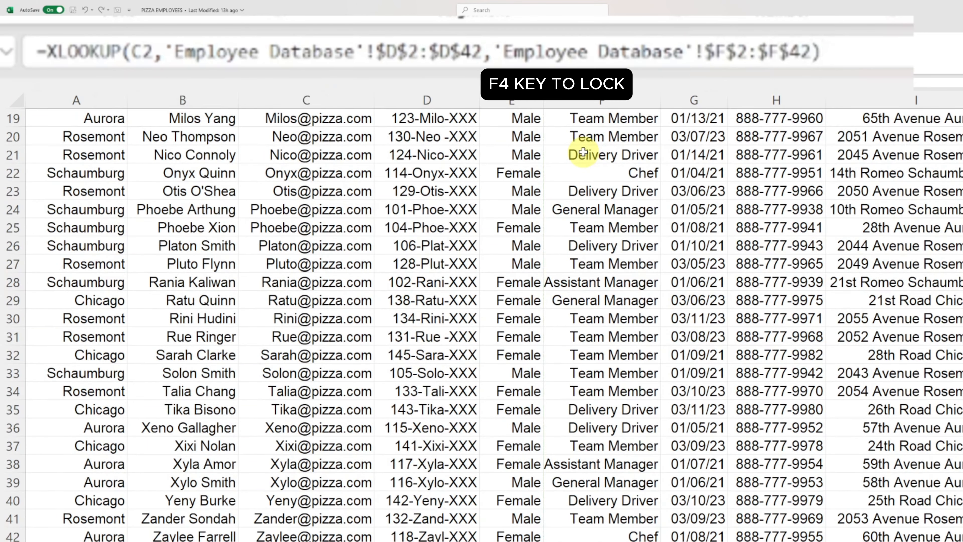
key(Return)
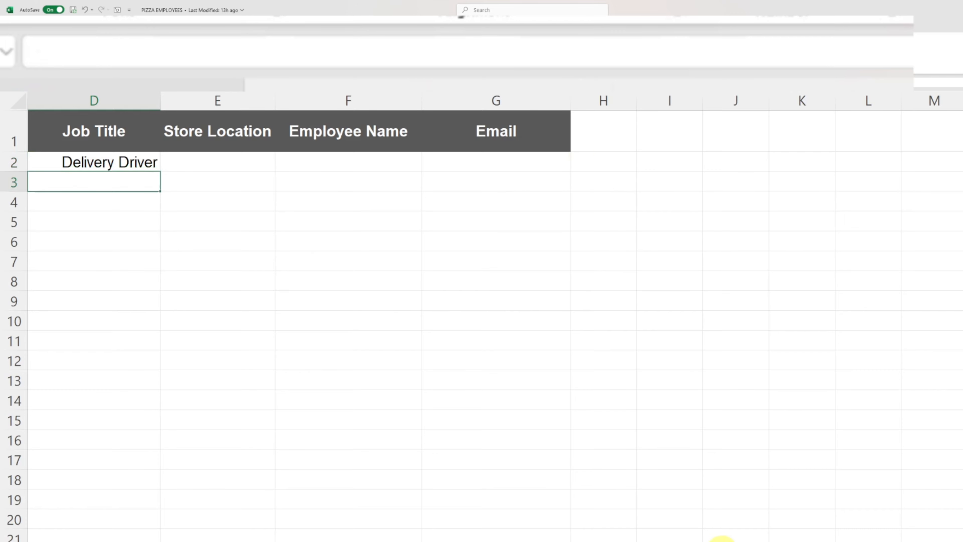
Fill the Job Title formula from D2 down to row 37 of the training tracker and review the filled column
scroll(481, 326, left, 3)
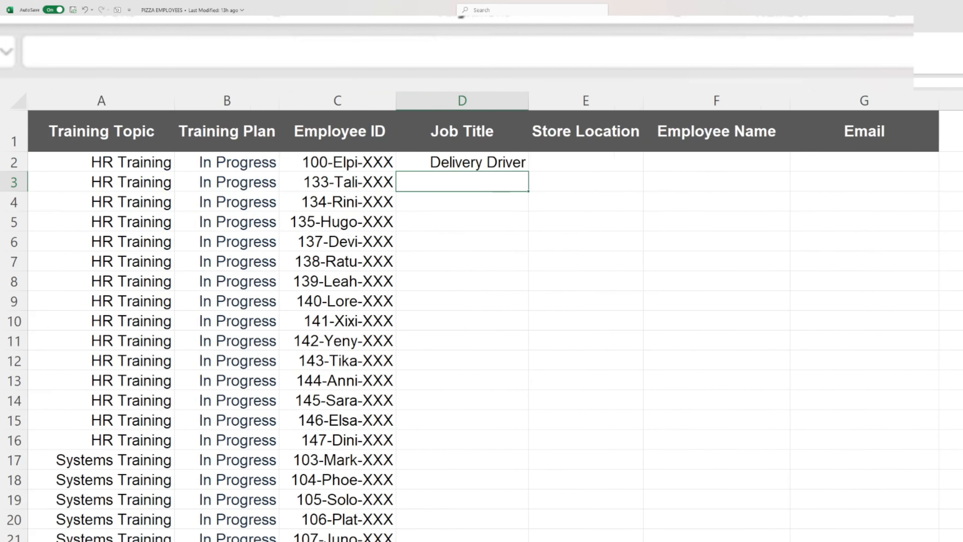
click(491, 163)
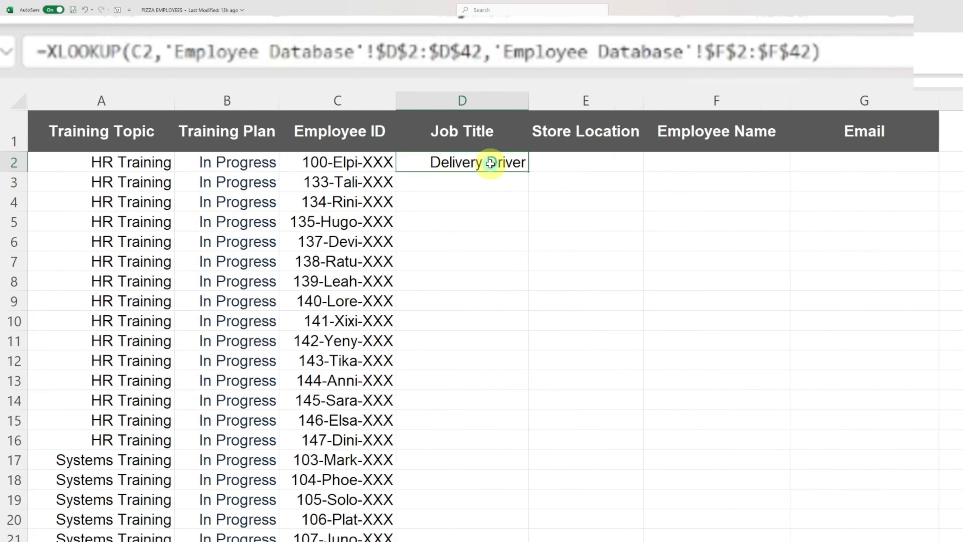
double_click(527, 171)
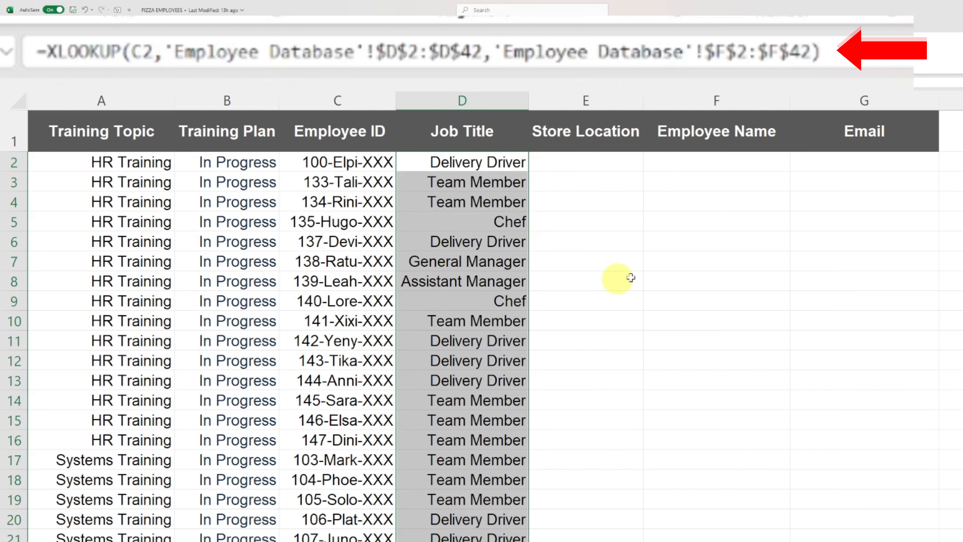
click(962, 262)
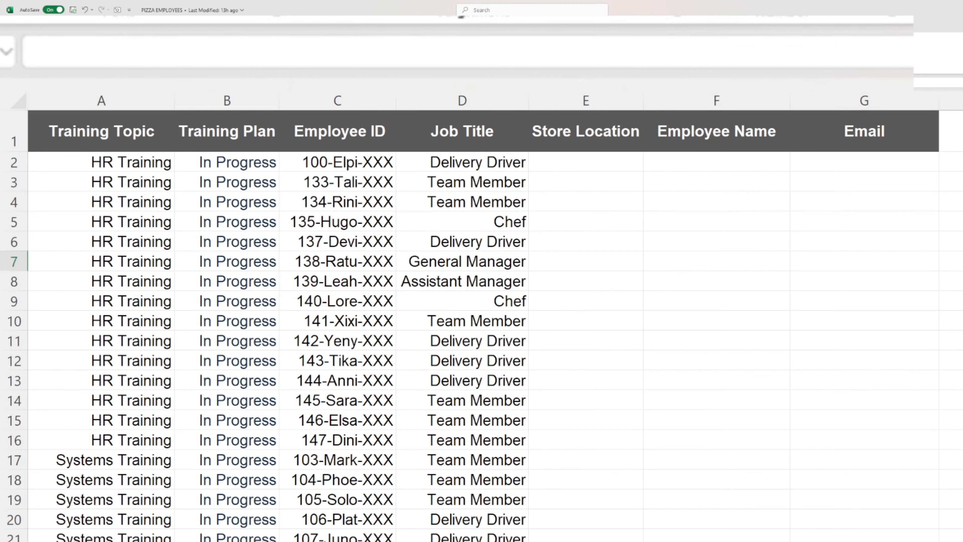
scroll(482, 327, down, 2)
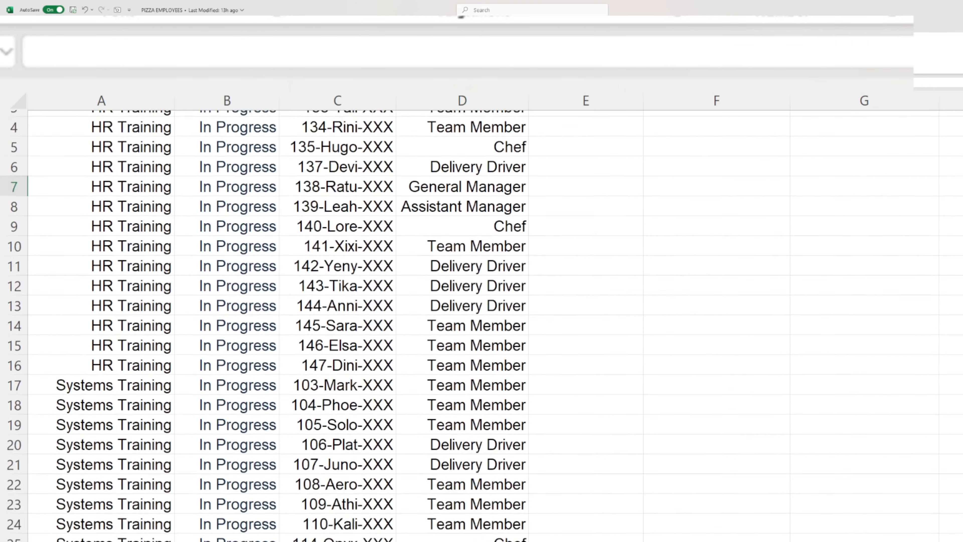
scroll(481, 326, down, 6)
scroll(481, 326, up, 1)
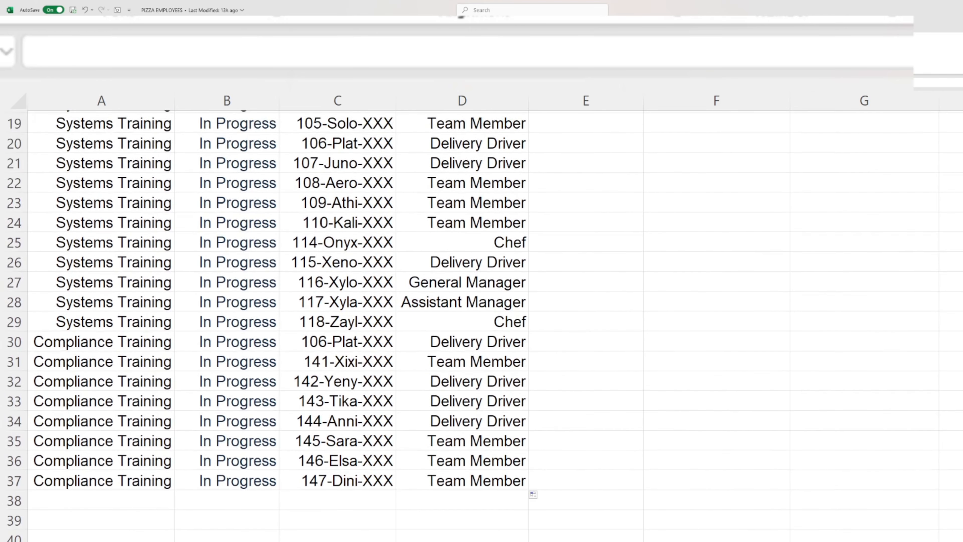
scroll(481, 326, up, 6)
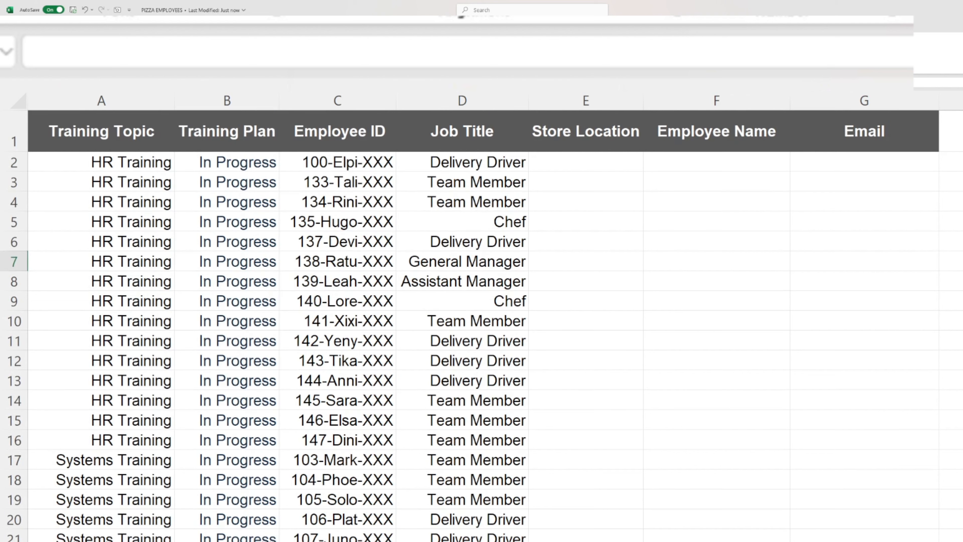
key(alt+Tab)
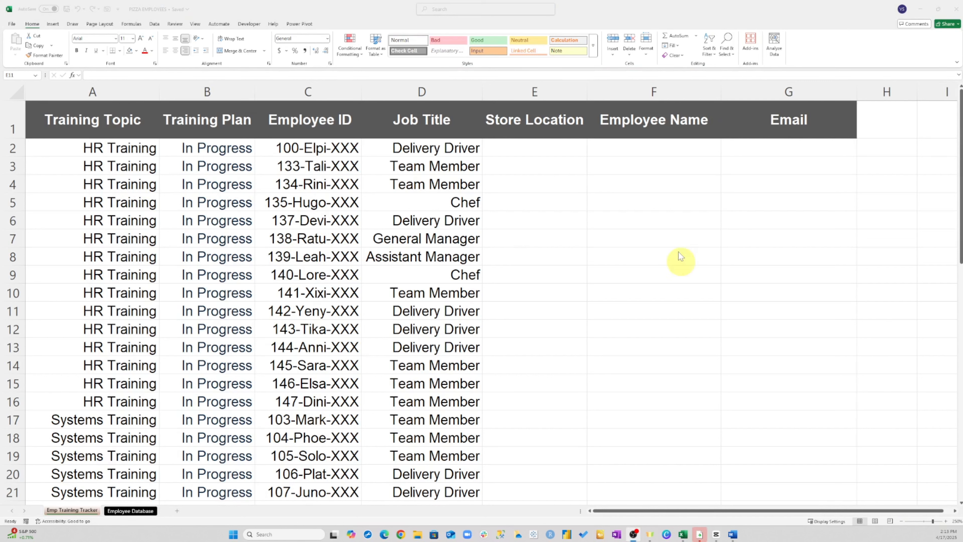
Start an XLOOKUP formula in Store Location cell E2 with employee ID cell C2 as the lookup value
click(532, 150)
text(=)
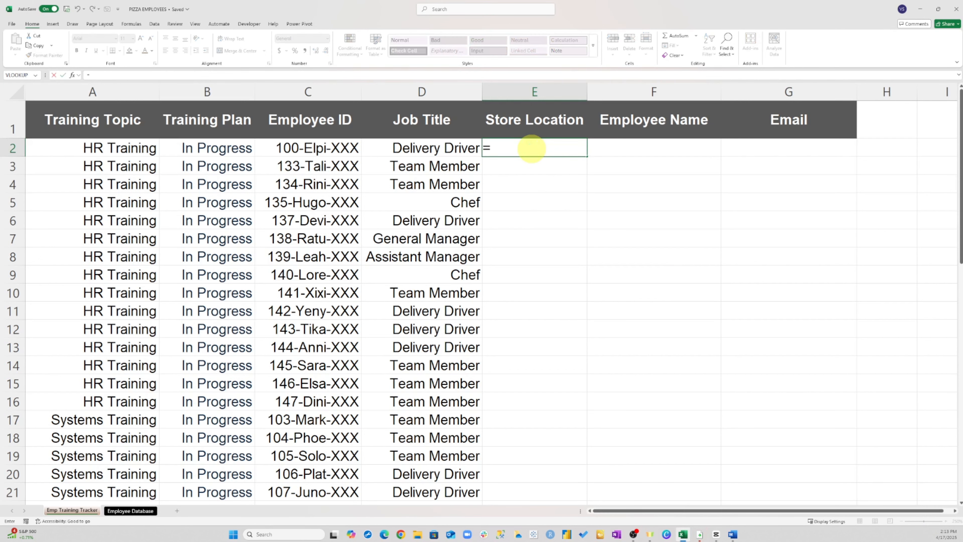
text(xl)
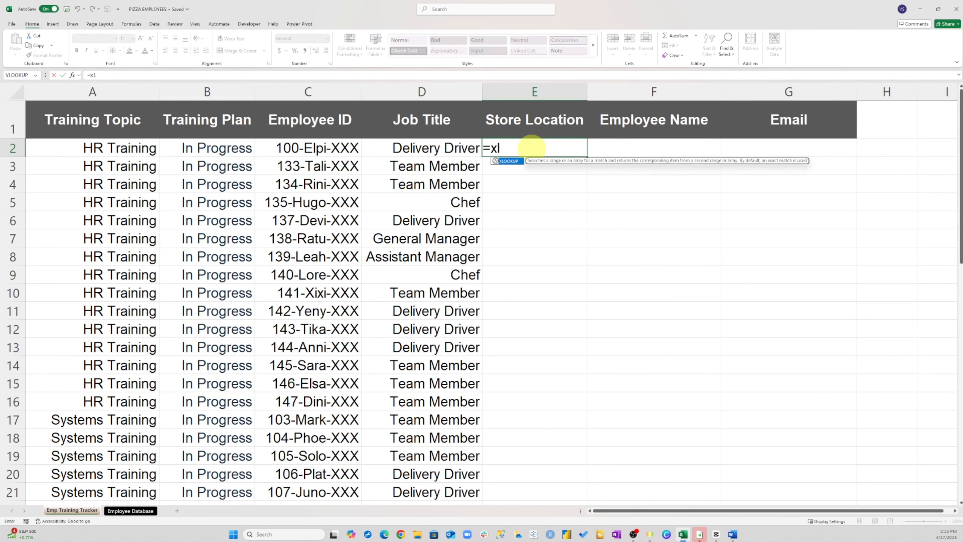
key(Tab)
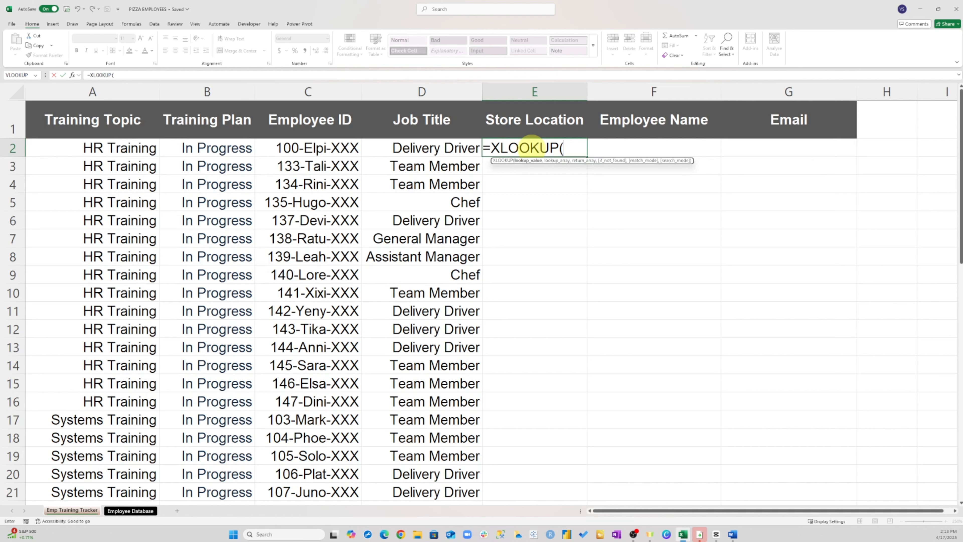
click(345, 150)
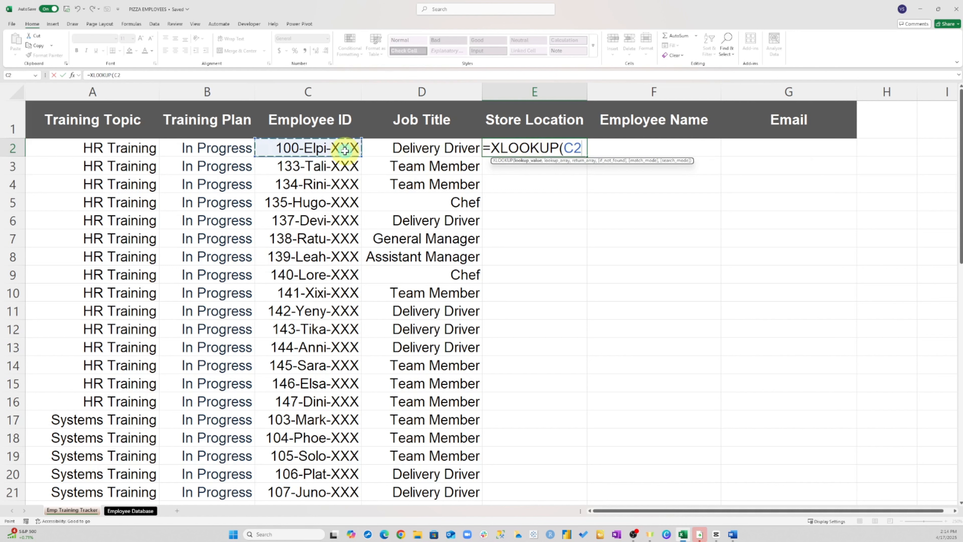
text(,)
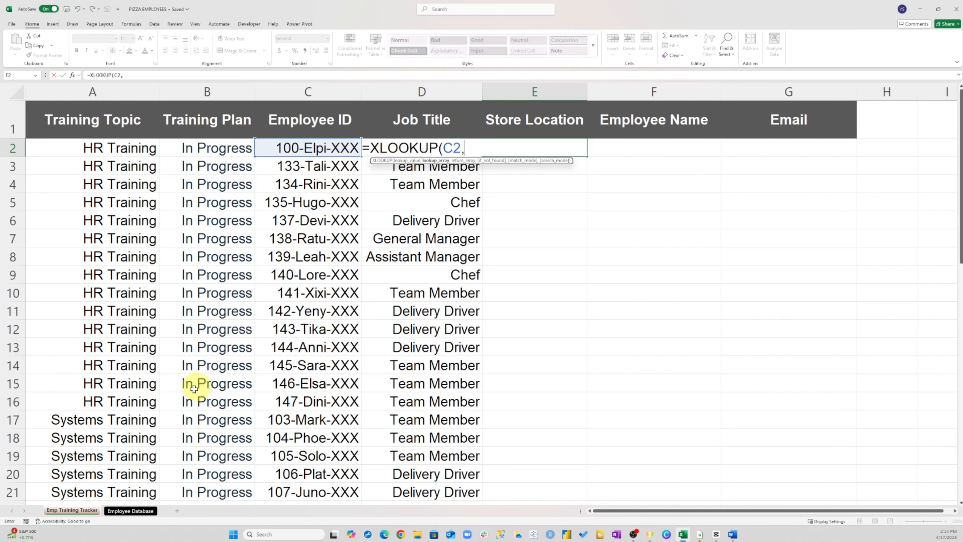
Use the Employee Database sheet's Employee ID range $D$2:$D$42 as the lookup array of the Store Location formula
click(130, 511)
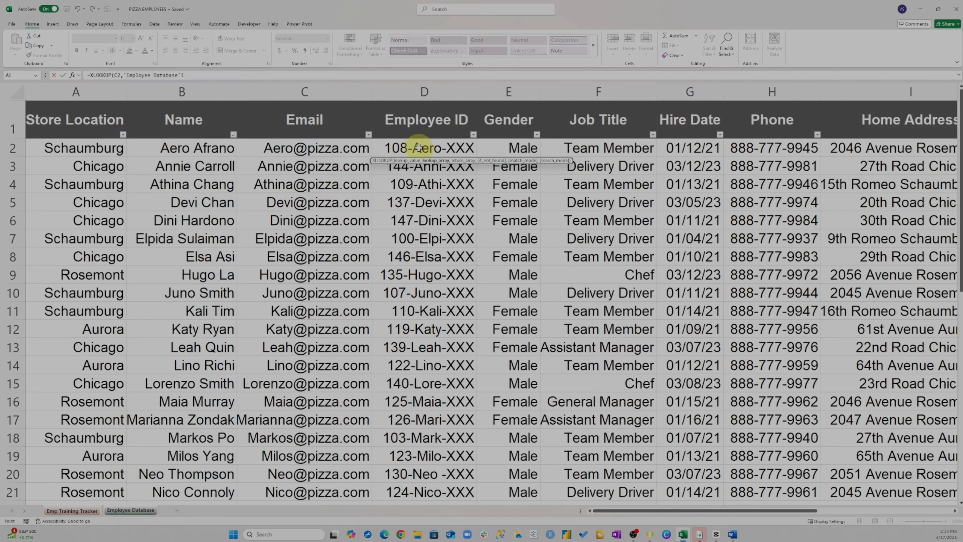
click(420, 147)
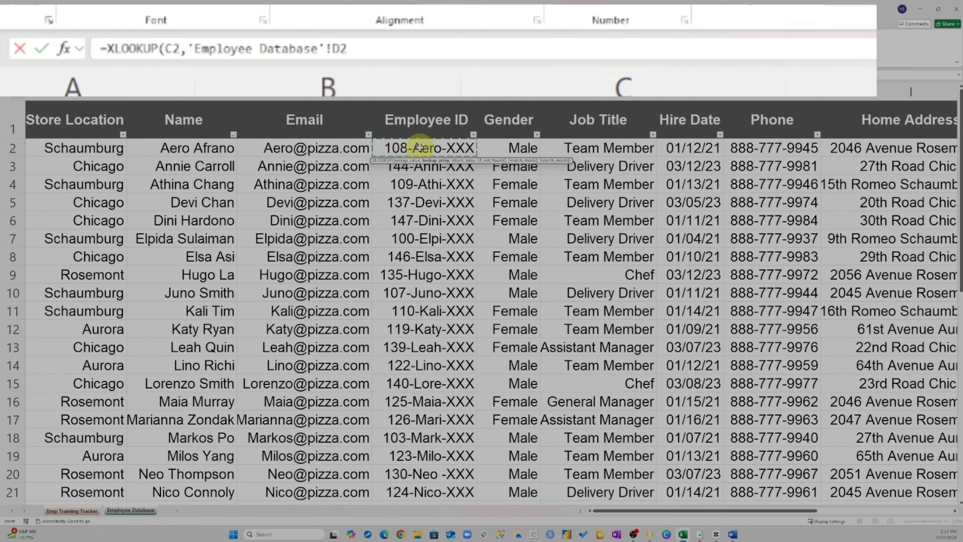
key(ctrl+shift+Down)
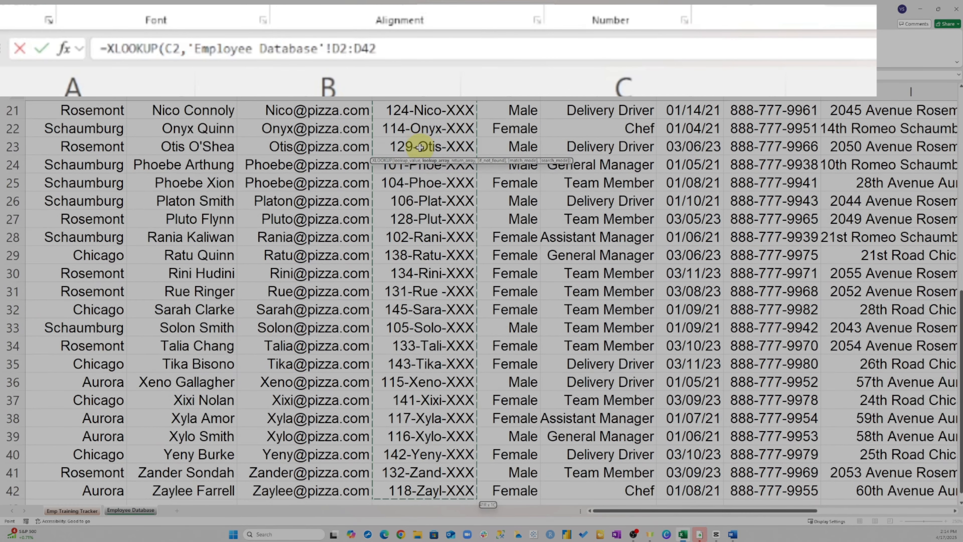
key(F4)
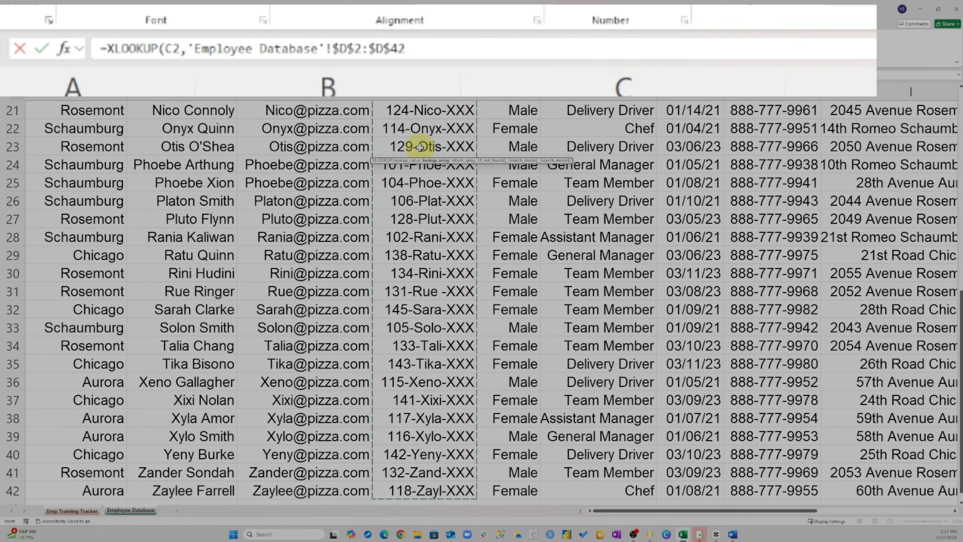
Set the Store Location formula's return array to the Employee Database range $A$2:$C$42, covering location, name and email, and complete the formula
click(439, 50)
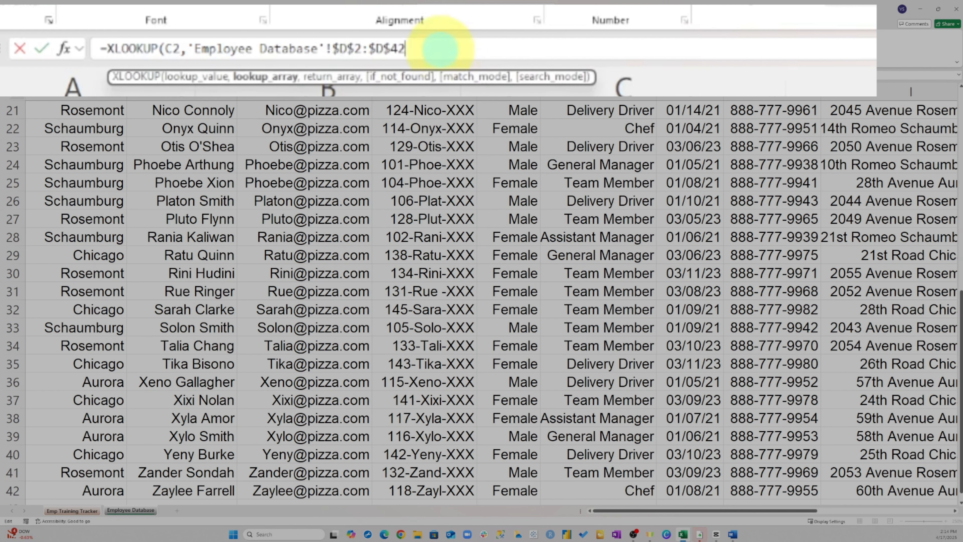
text(,)
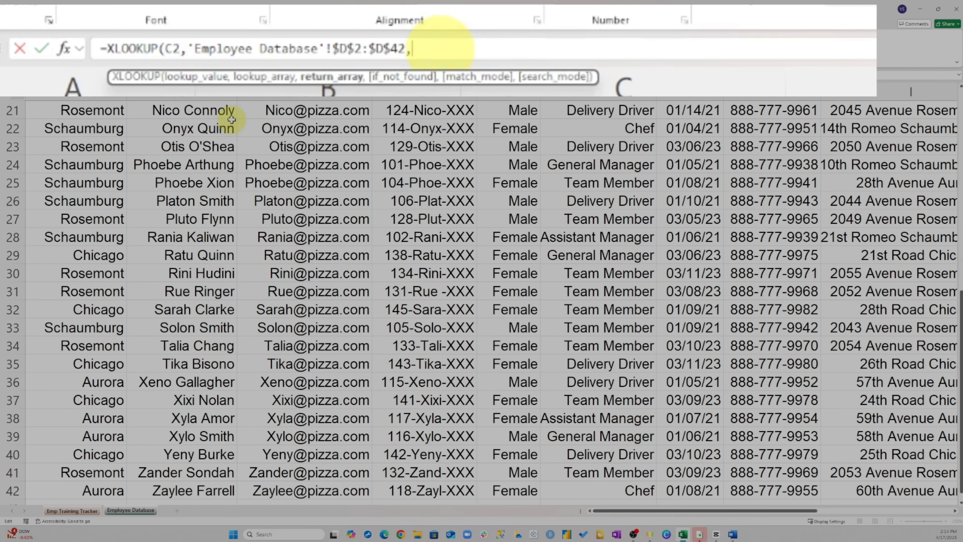
scroll(232, 120, up, 7)
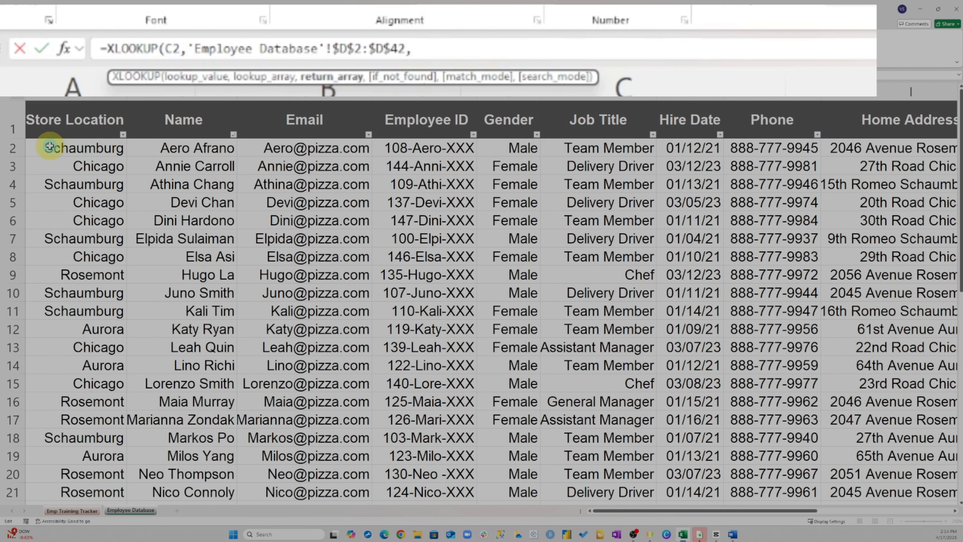
drag(50, 146, 311, 477)
key(F4)
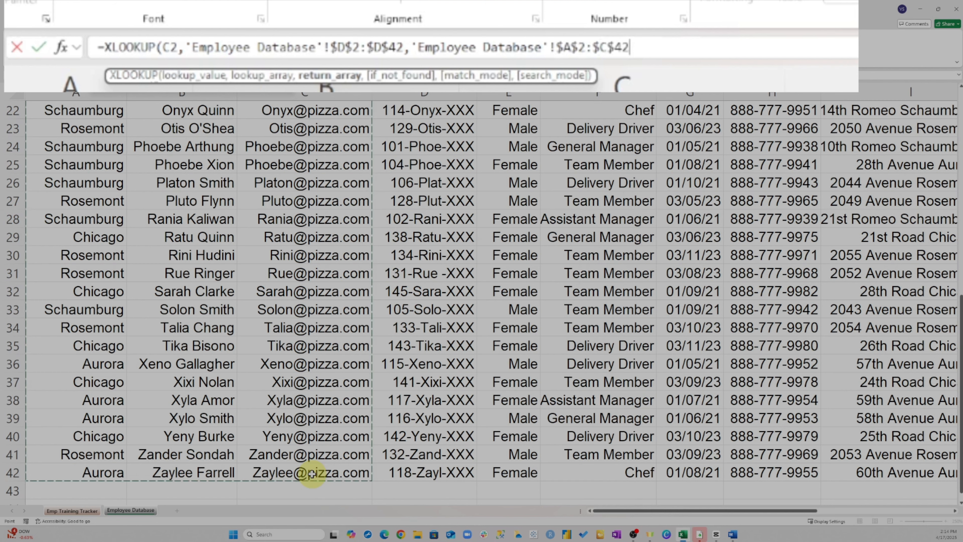
text())
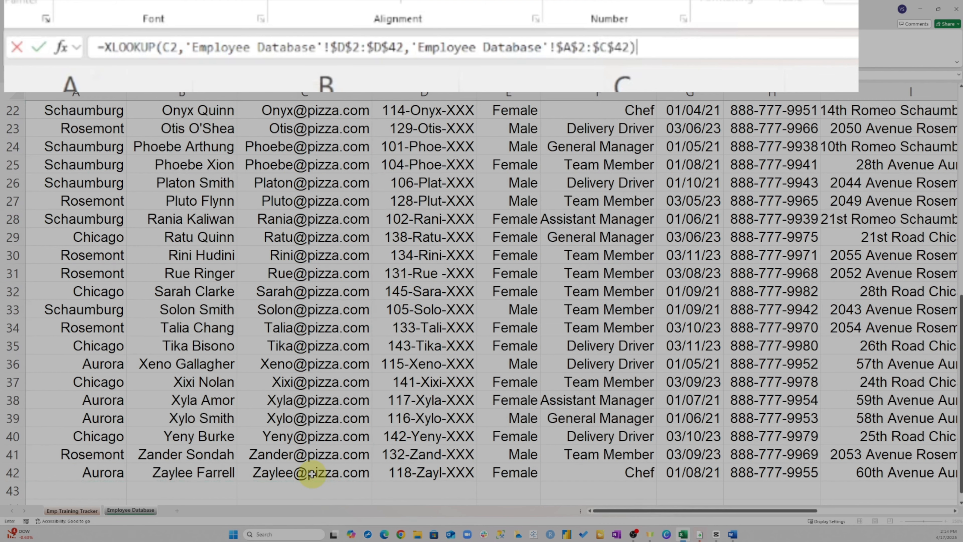
key(Return)
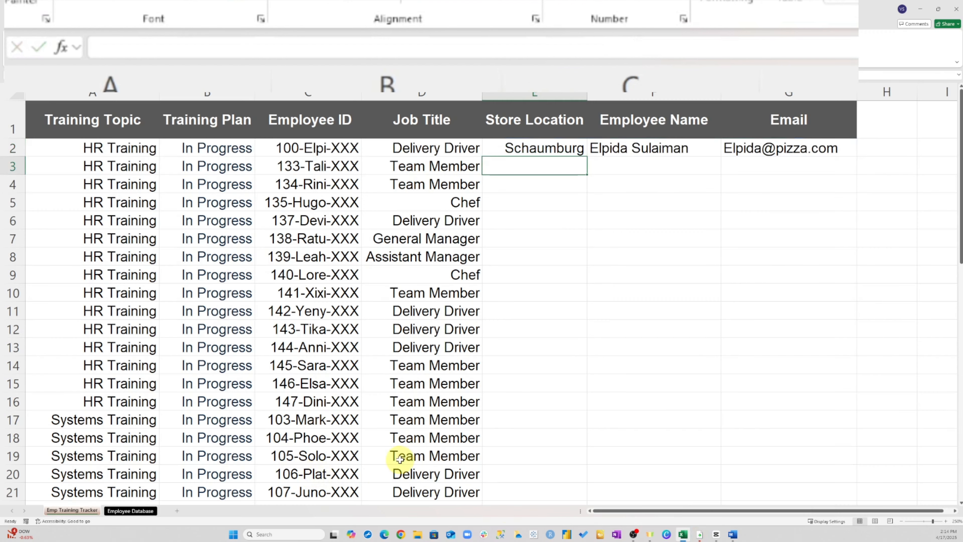
Fill the Store Location formula from E2 down to row 37 and review the location, name and email columns
click(569, 151)
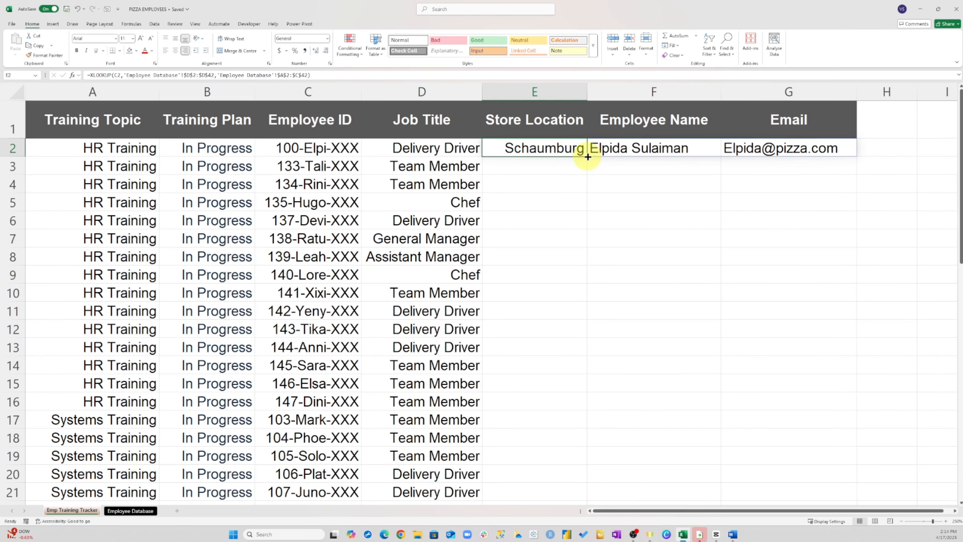
drag(586, 155, 581, 474)
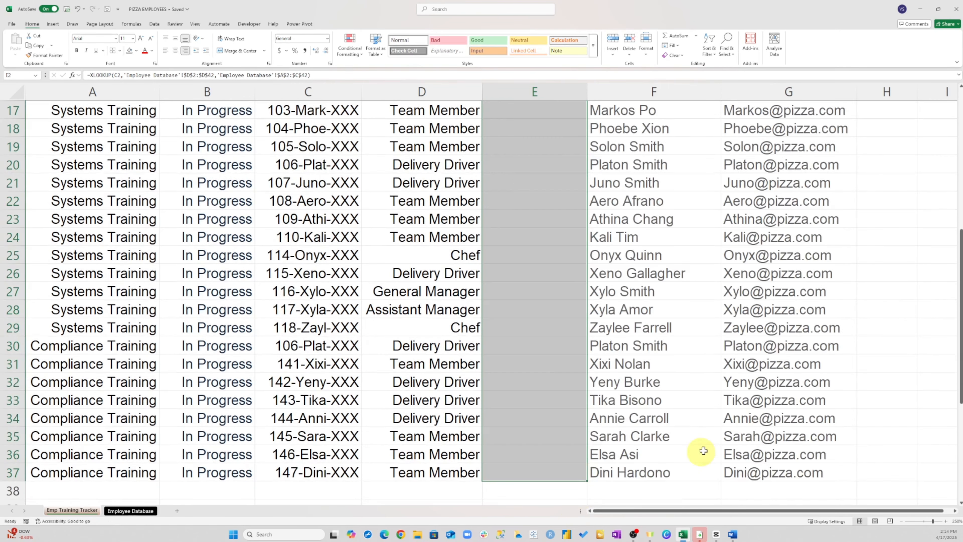
click(913, 432)
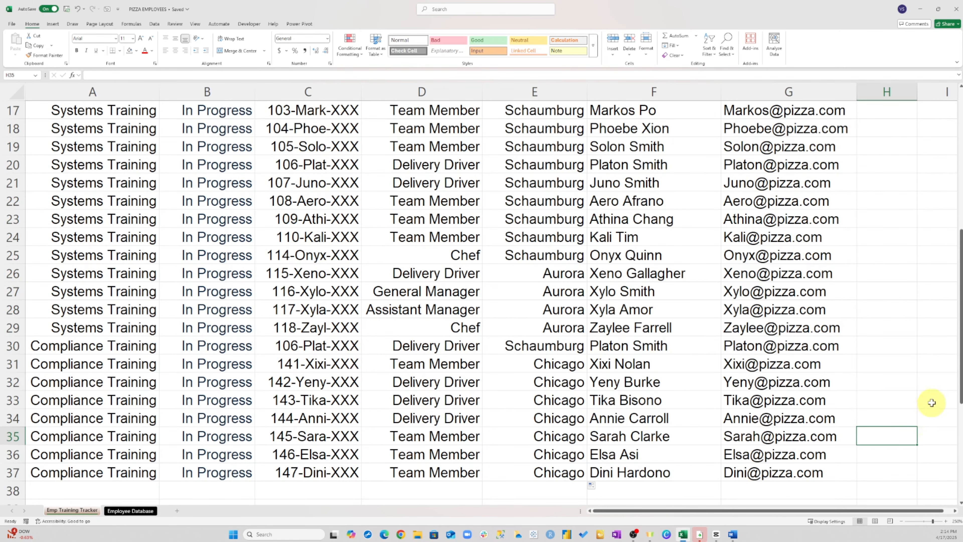
drag(961, 402, 960, 398)
scroll(914, 370, up, 6)
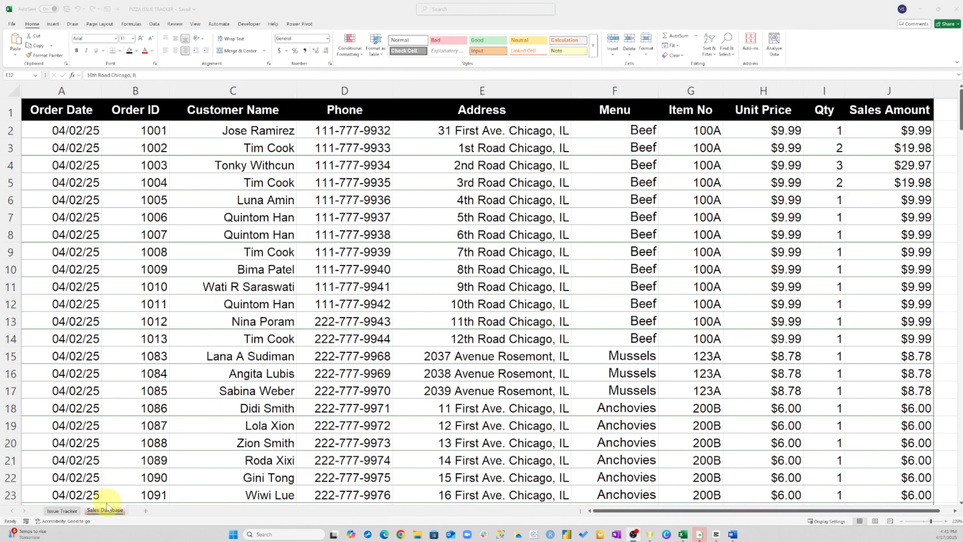
Examine the Issue Tracker sheet's columns through Resolve By and the Sales Database sheet in the PIZZA ISSUE TRACKER workbook
click(64, 511)
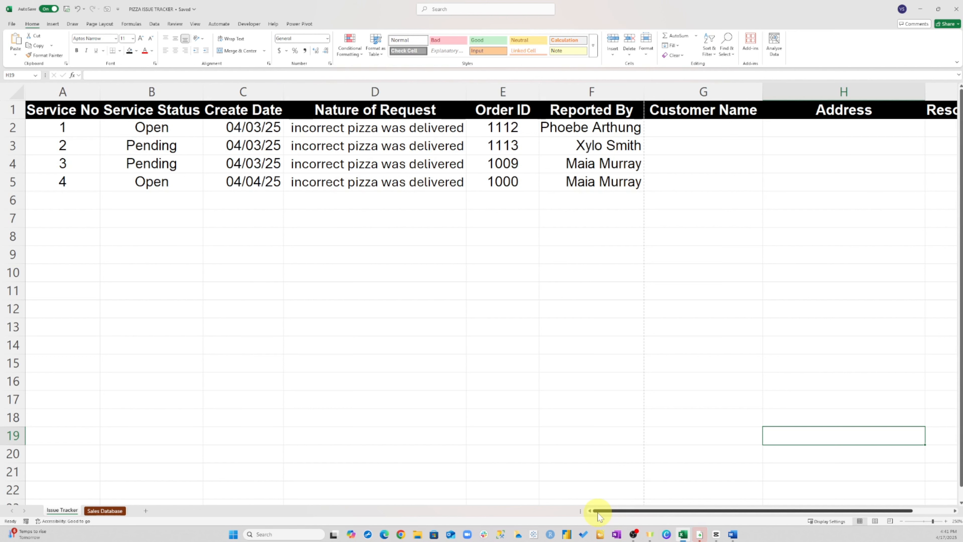
drag(599, 516, 642, 513)
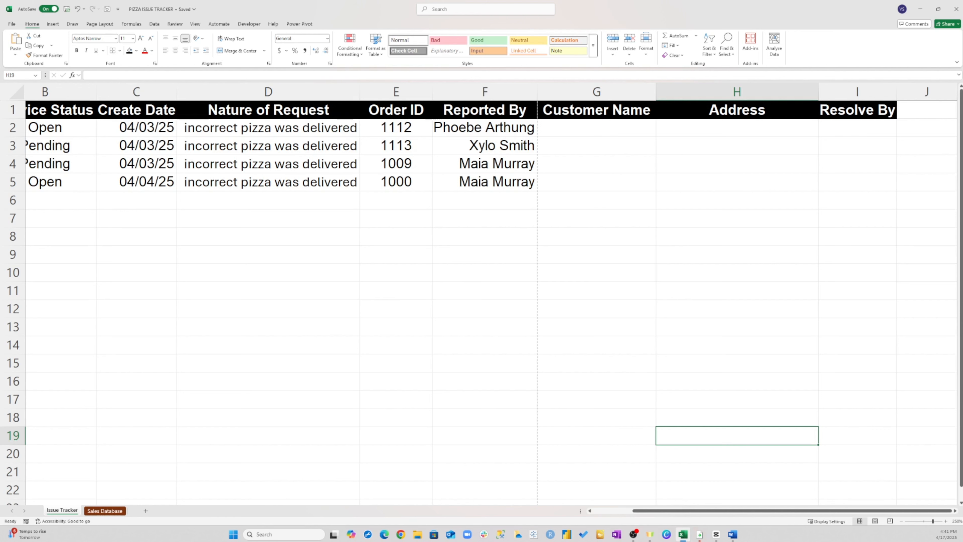
drag(768, 515, 720, 523)
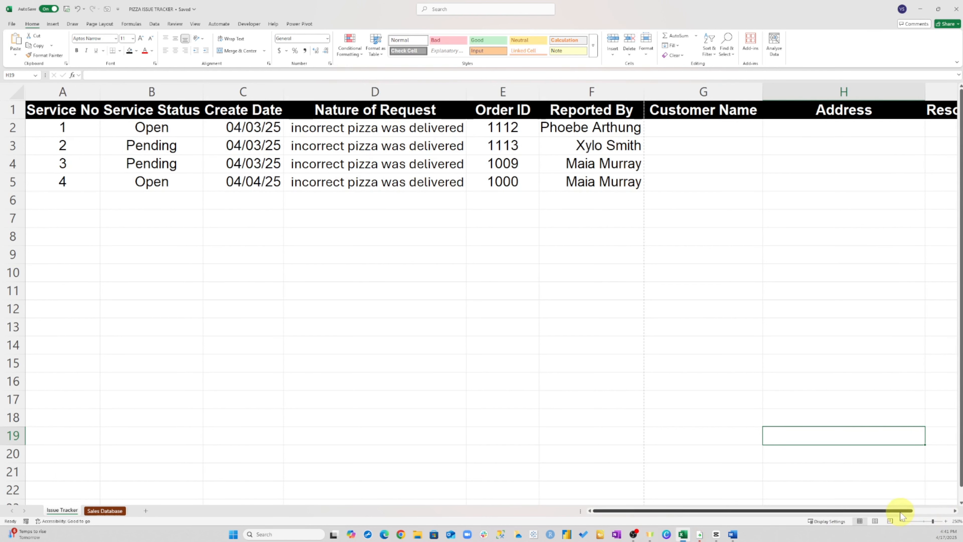
drag(901, 516, 909, 516)
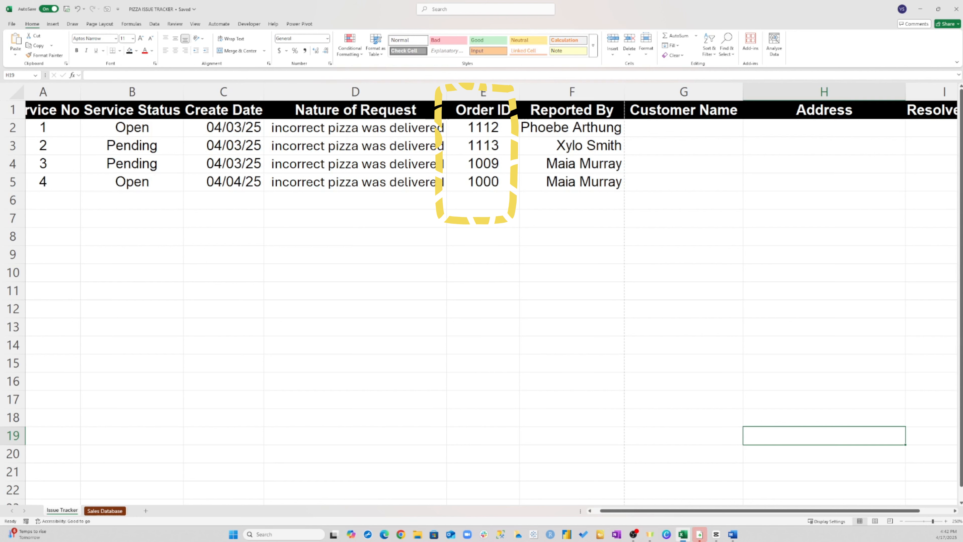
click(99, 512)
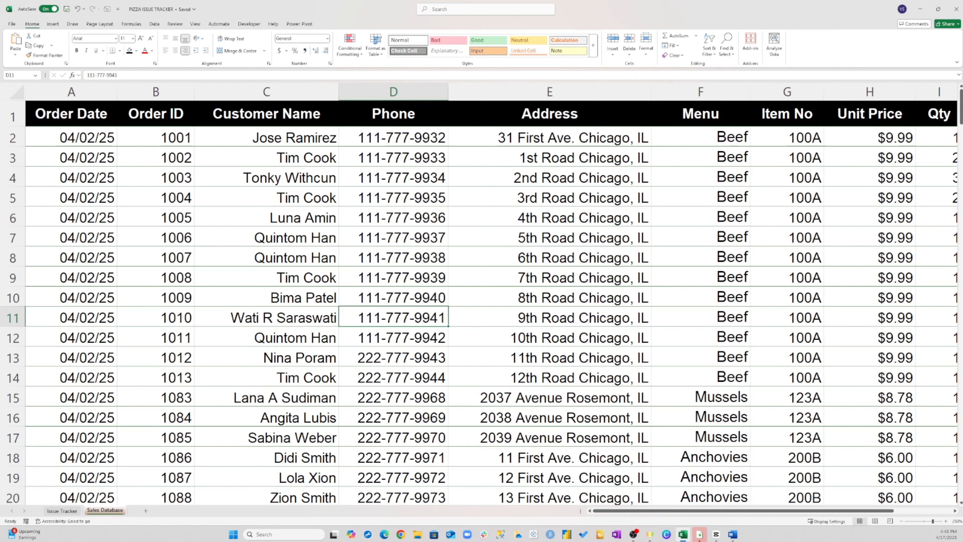
Start an XLOOKUP formula in the Issue Tracker's Customer Name cell G2 with order ID cell E2 as the lookup value
key(alt+Tab)
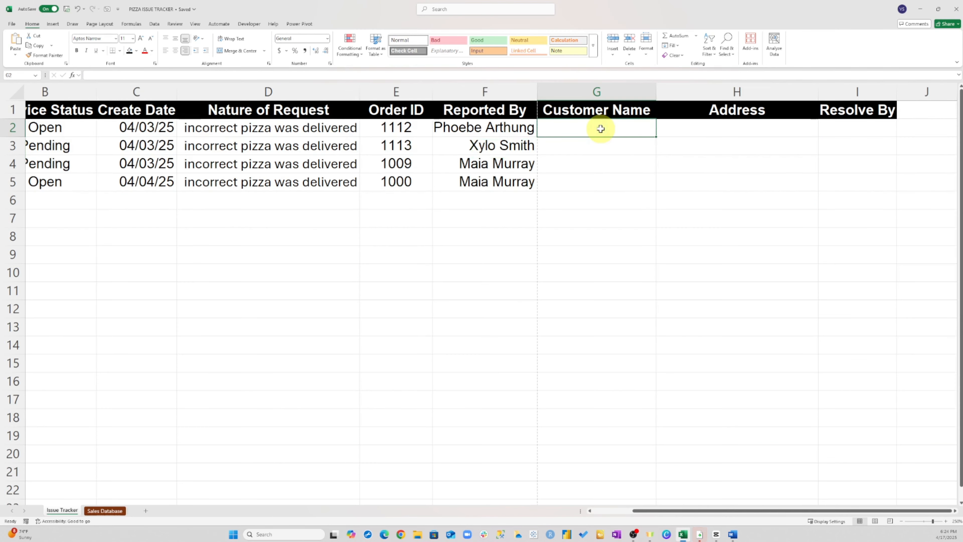
text(=)
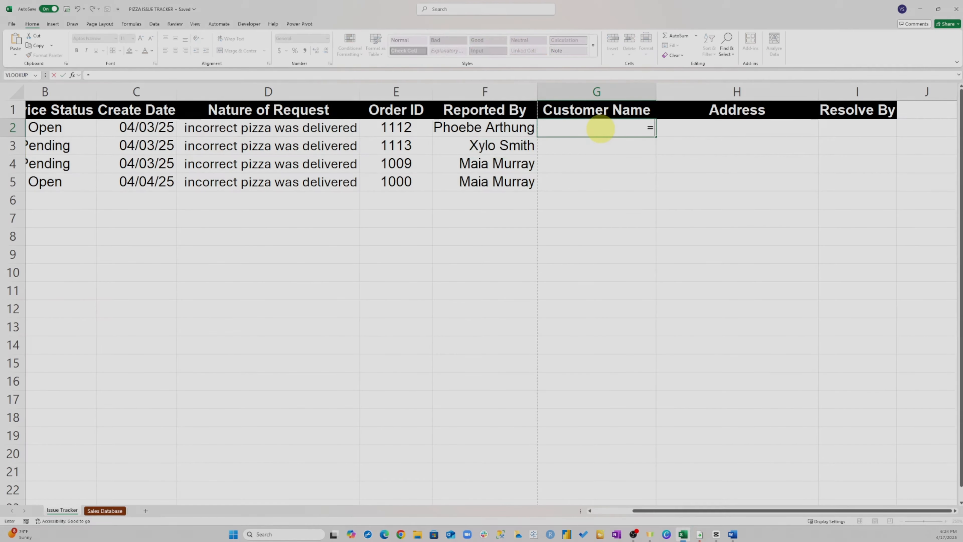
text(xl)
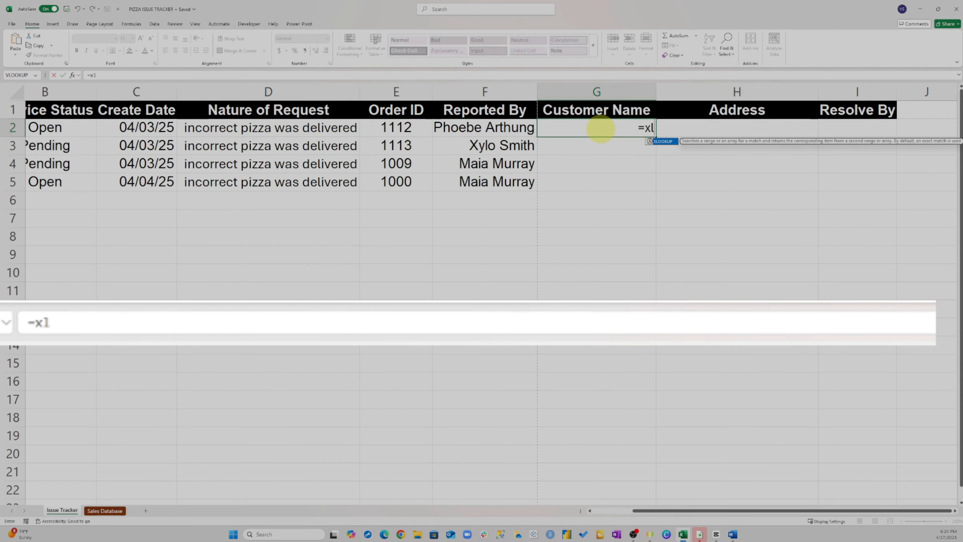
key(Tab)
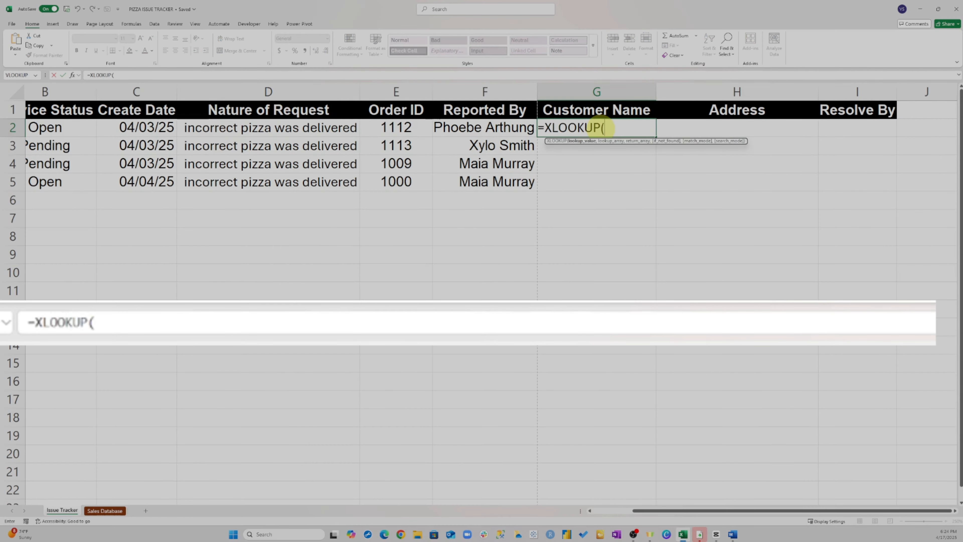
click(412, 128)
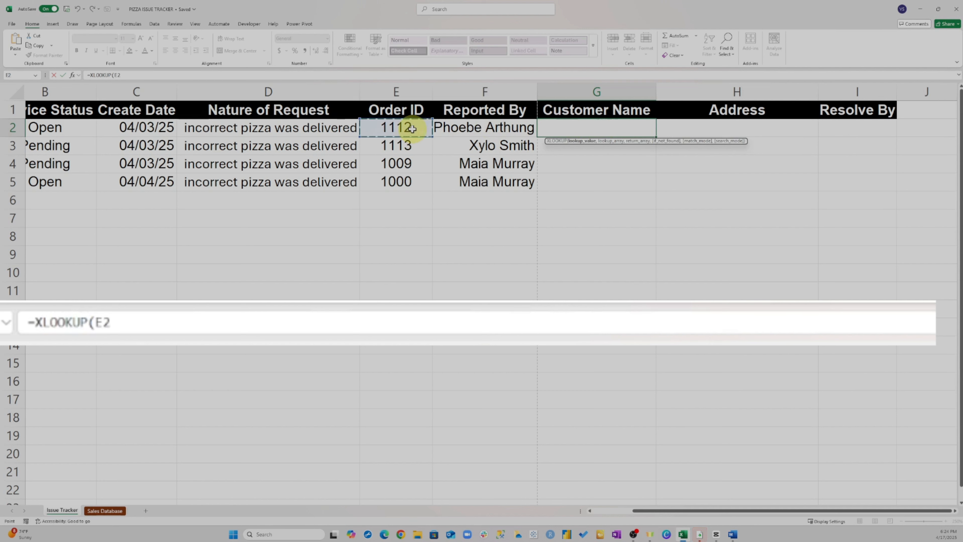
text(,)
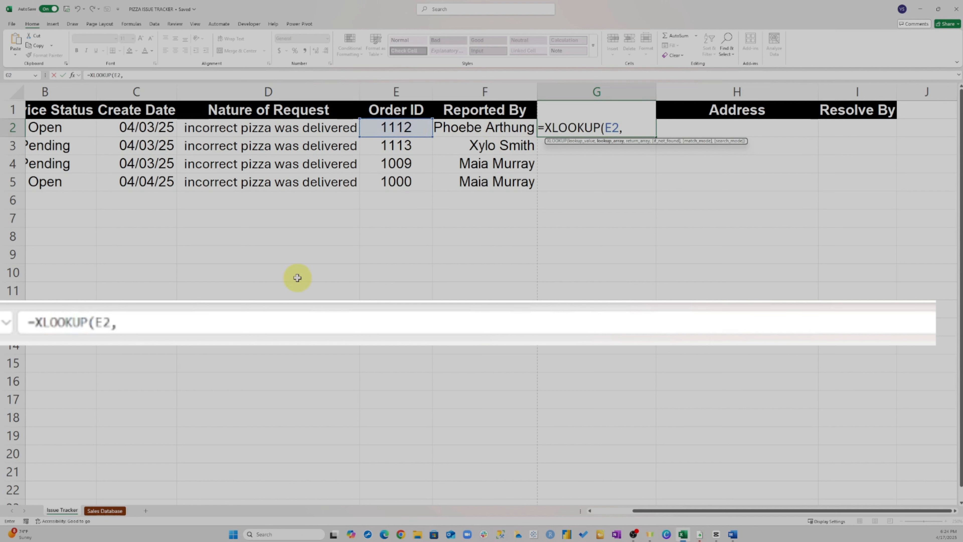
Use the Sales Database sheet's Order ID range $B$2:$B$226 as the lookup array of the Customer Name formula
click(105, 510)
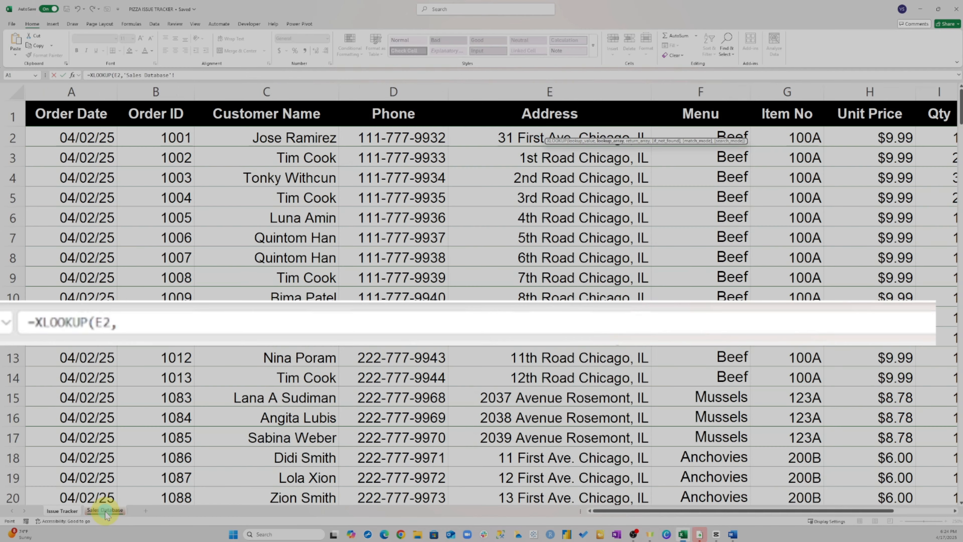
click(151, 139)
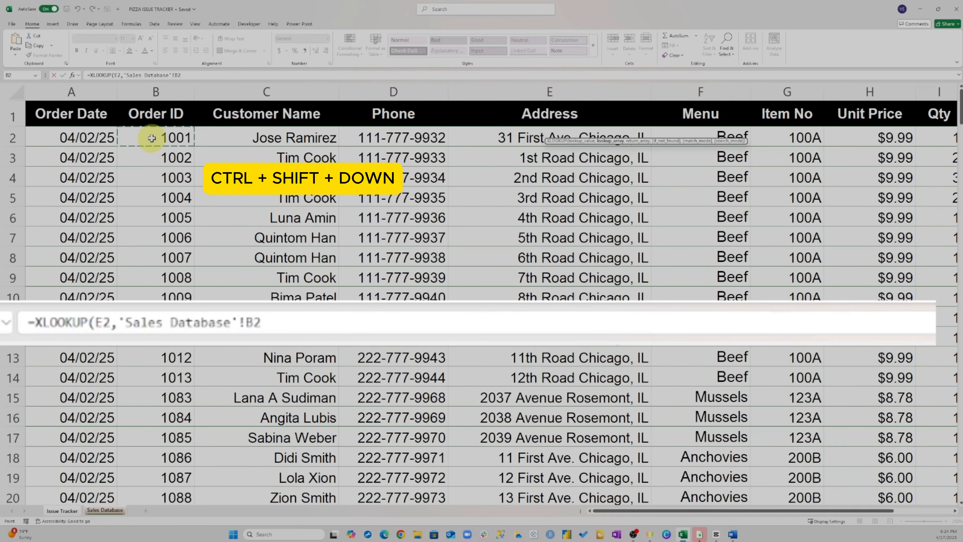
key(ctrl+shift+Down)
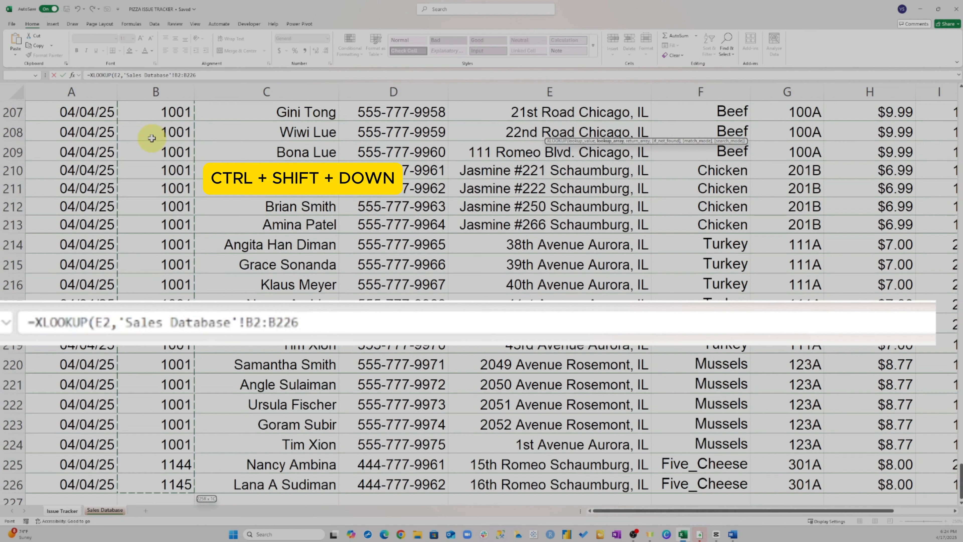
key(F4)
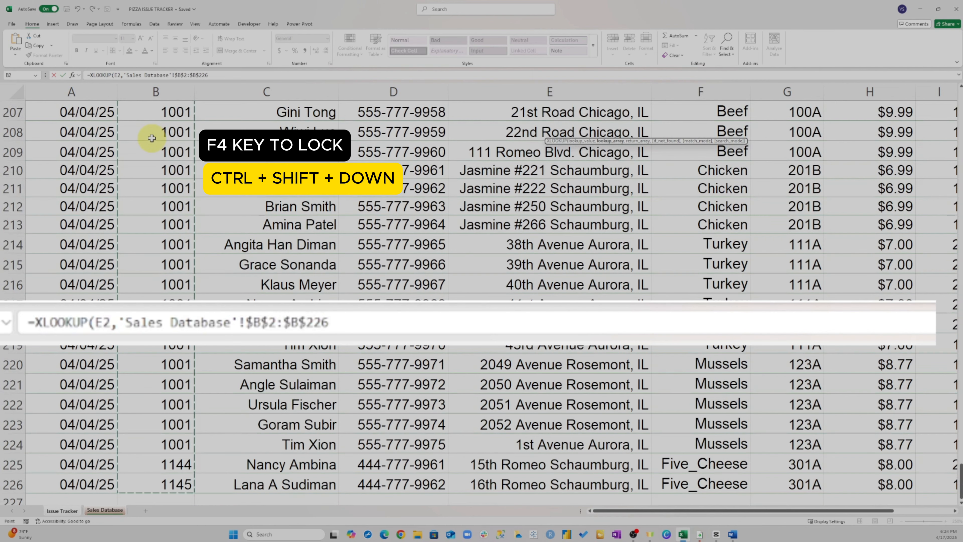
scroll(151, 138, up, 20)
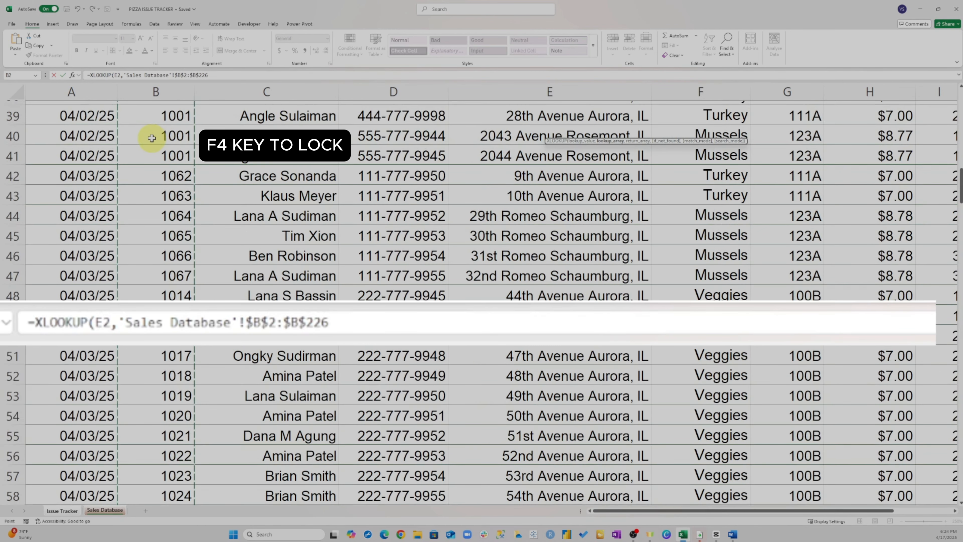
scroll(152, 138, up, 12)
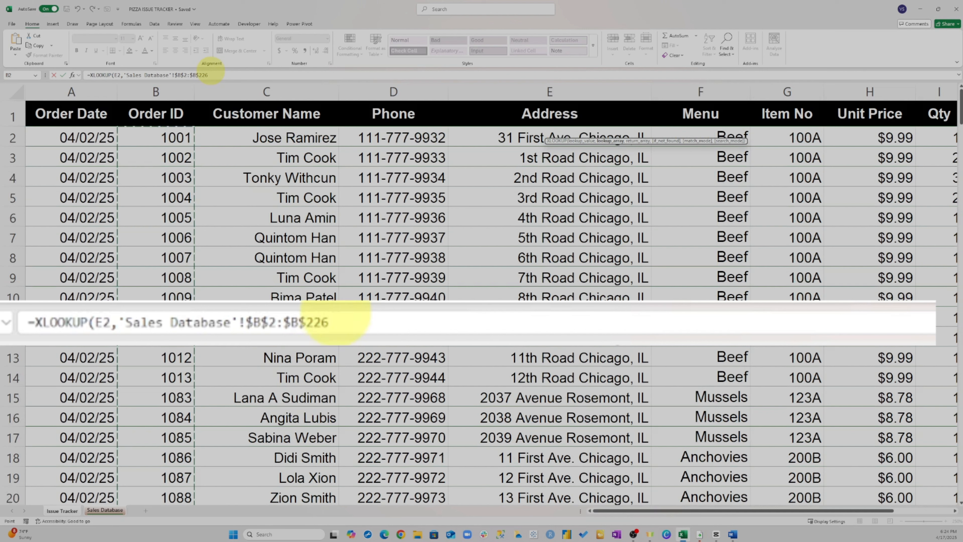
Nest a CHOOSE function as the return array of the XLOOKUP formula with {1,2} as its index number
click(213, 74)
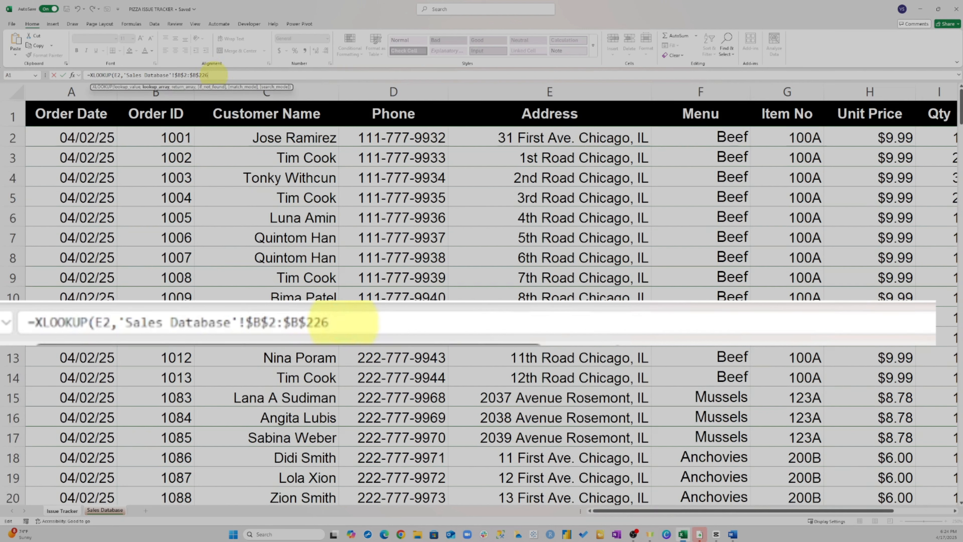
text(,)
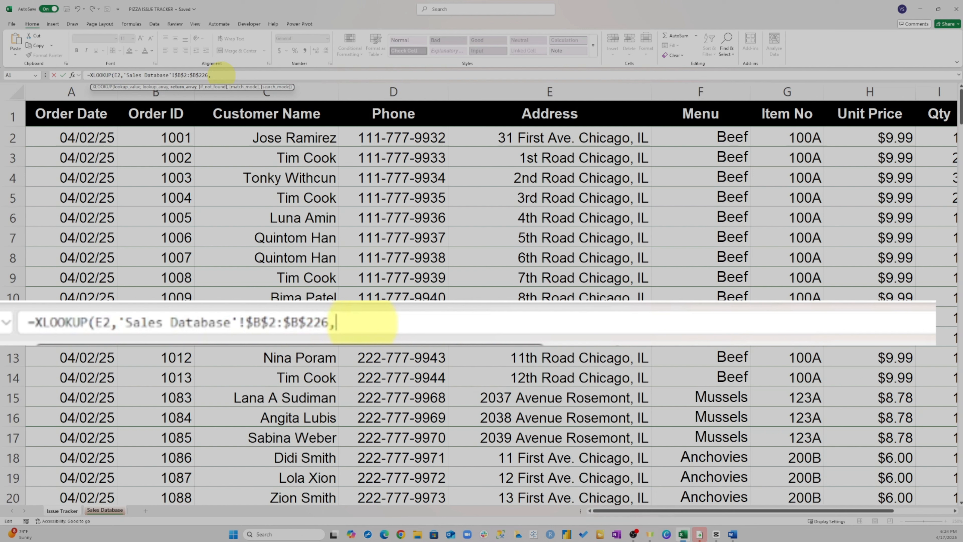
text(ch)
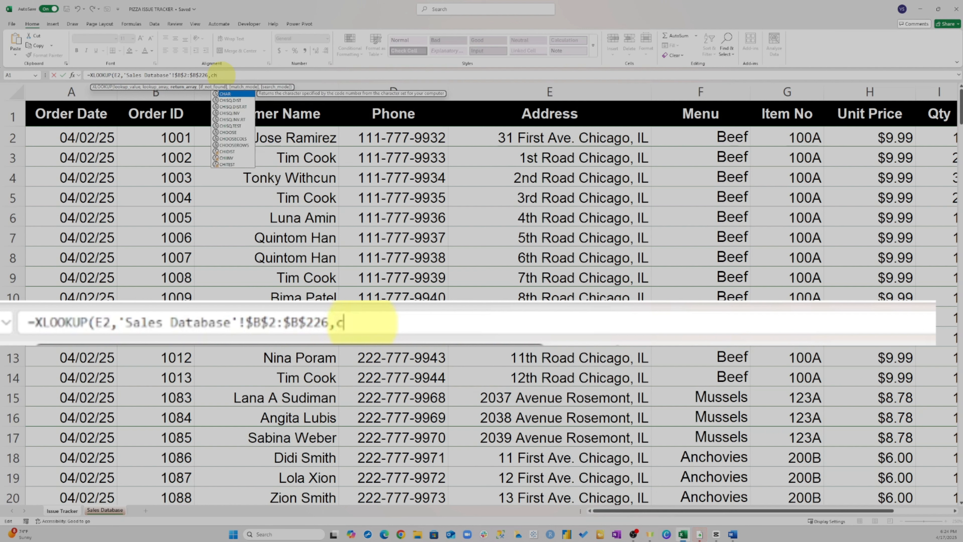
text(o)
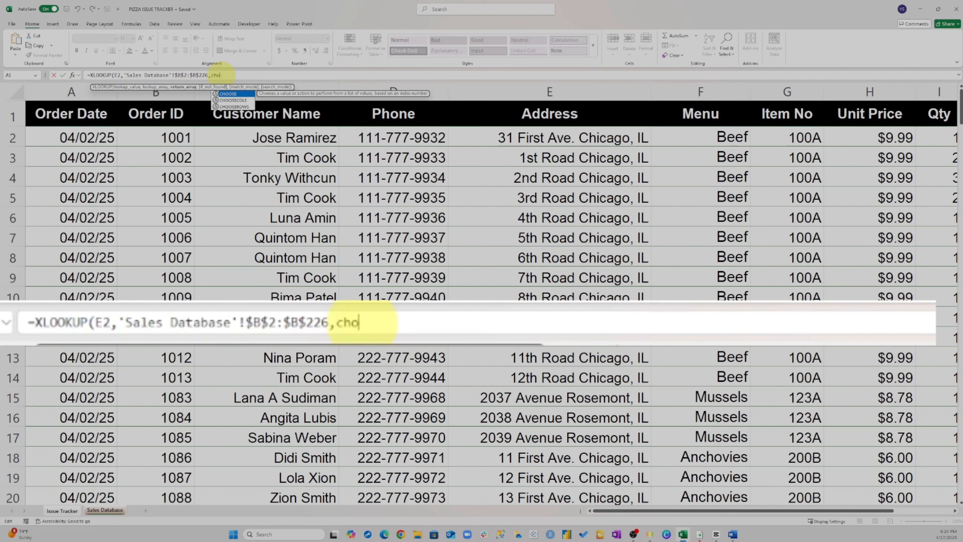
key(Tab)
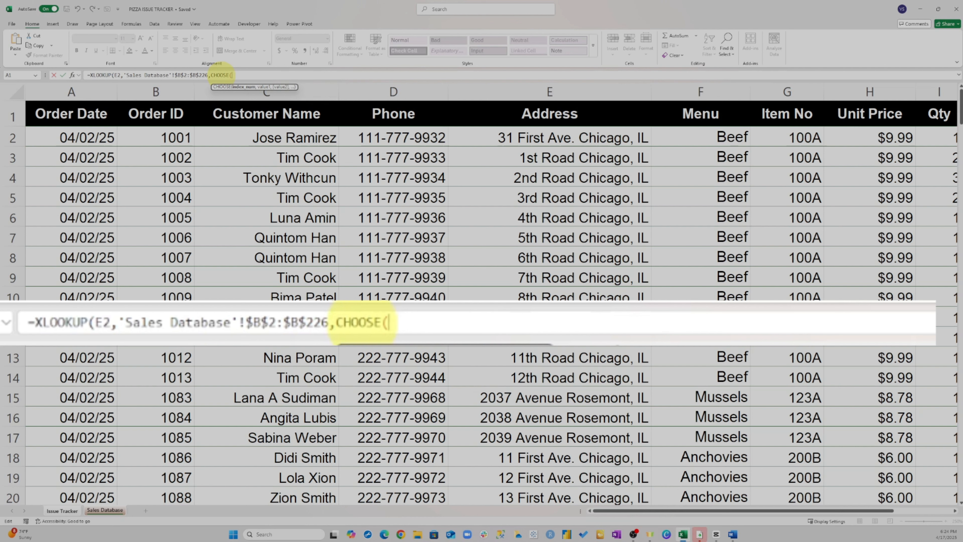
text({1,2},)
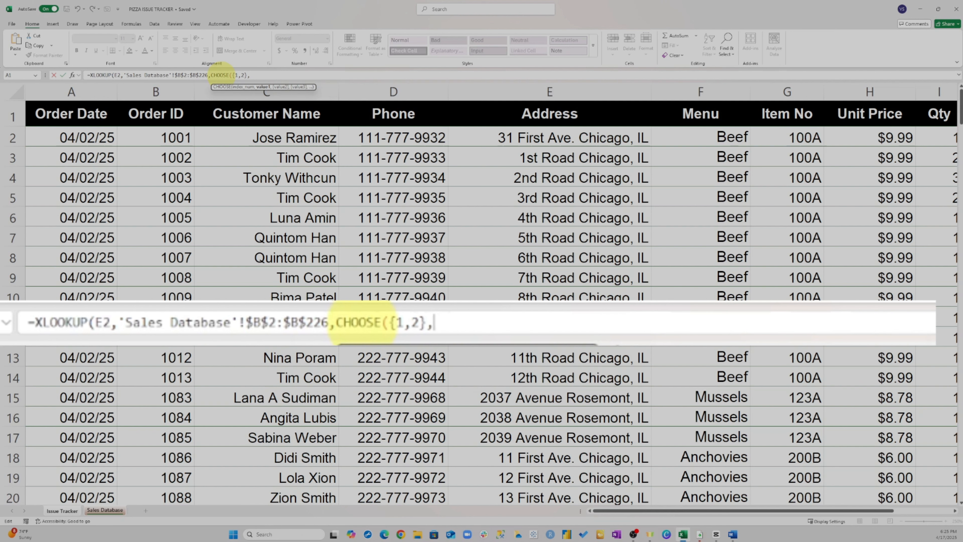
Use the Sales Database sheet's Customer Name range $C$2:$C$226 as the first value of the nested CHOOSE function
click(237, 136)
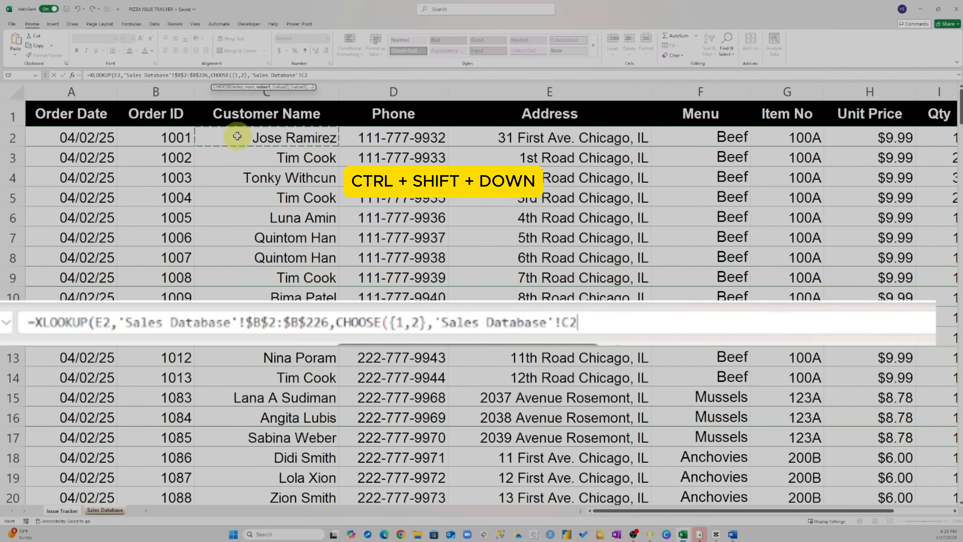
key(ctrl+shift+Down)
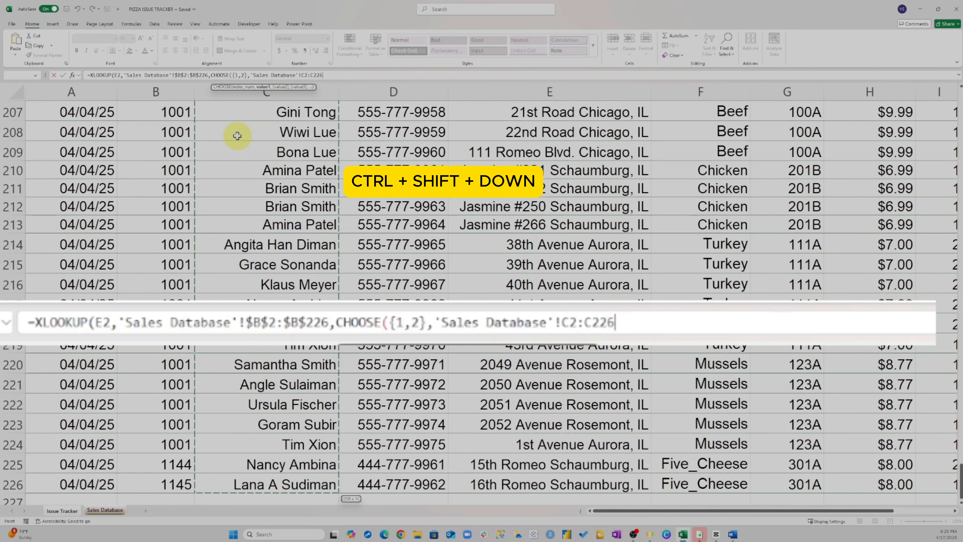
key(F4)
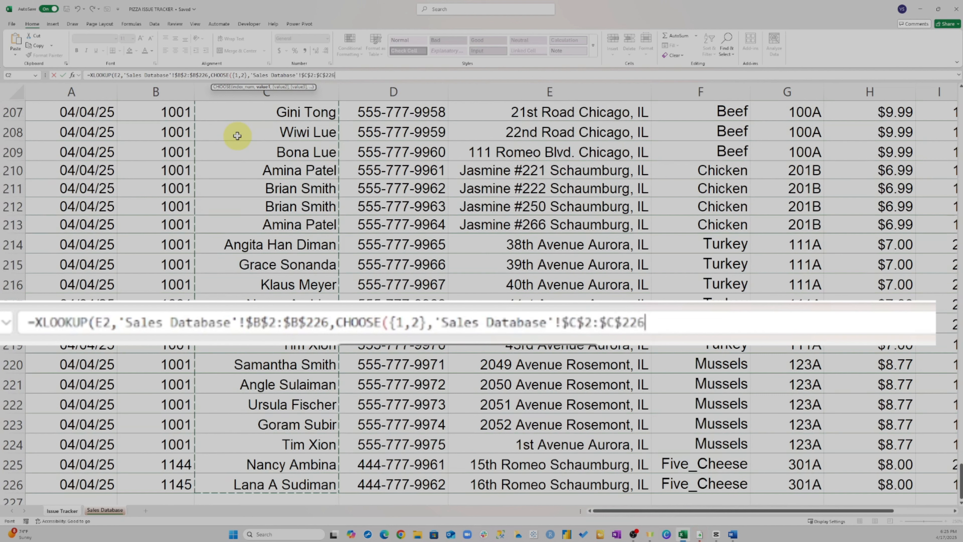
text(,)
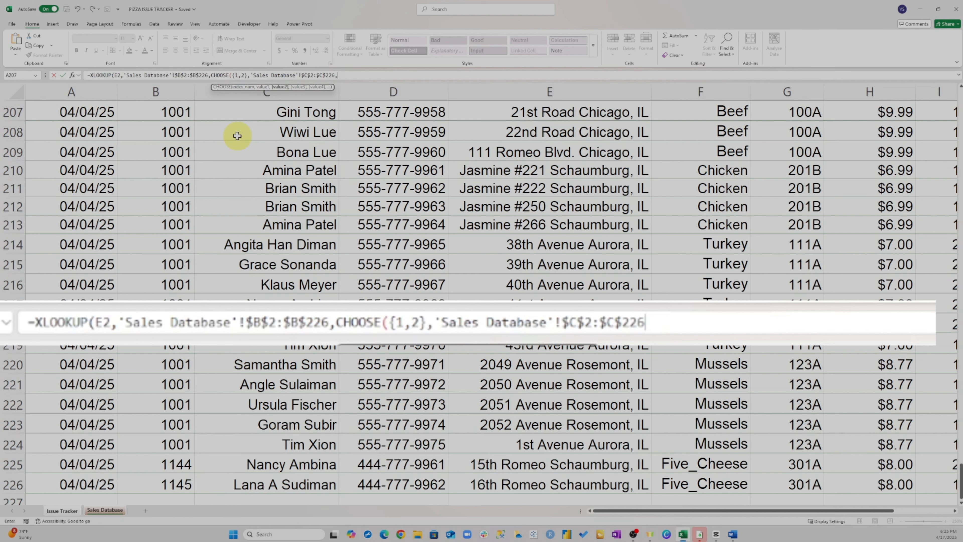
Use the Sales Database sheet's Address range $E$2:$E$226 as the second CHOOSE value and close the CHOOSE function
scroll(357, 174, up, 20)
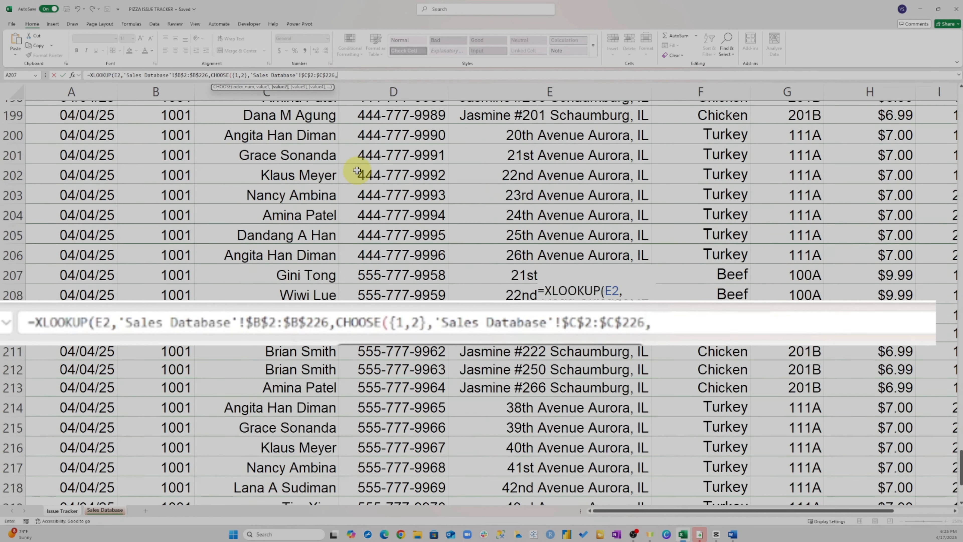
scroll(356, 171, up, 20)
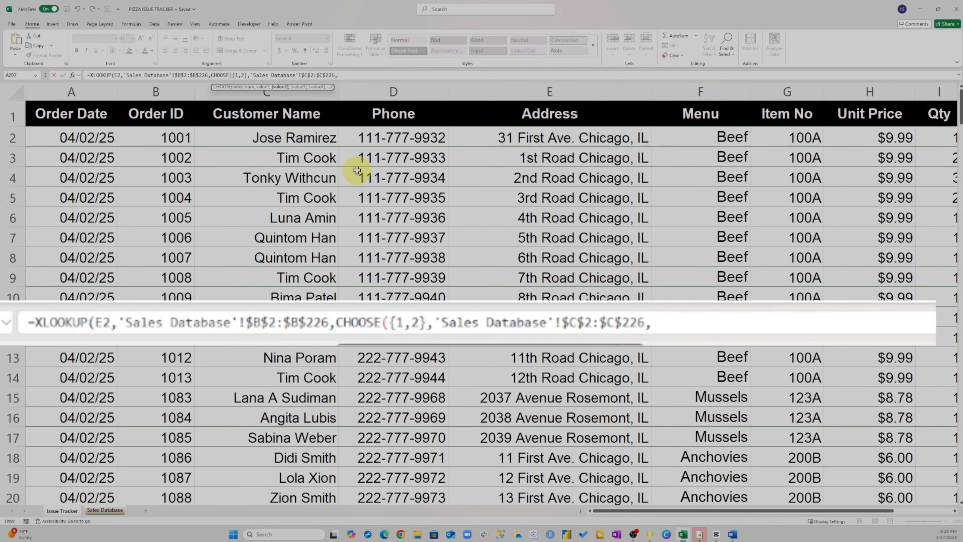
click(511, 137)
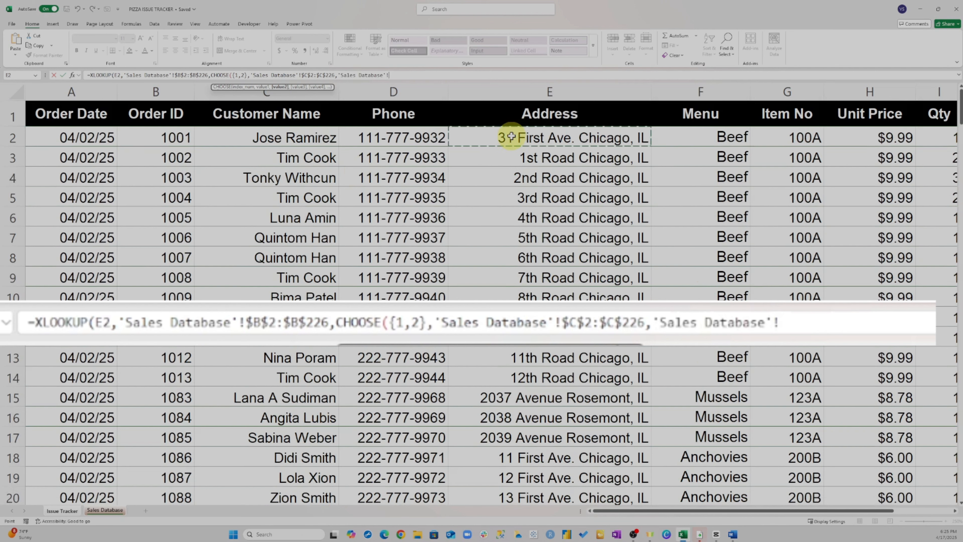
key(ctrl+shift+Down)
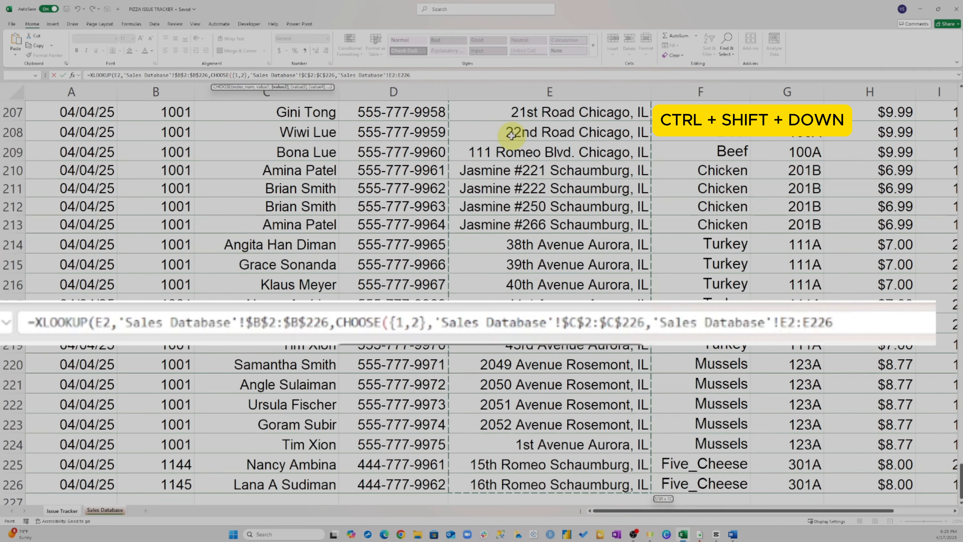
key(F4)
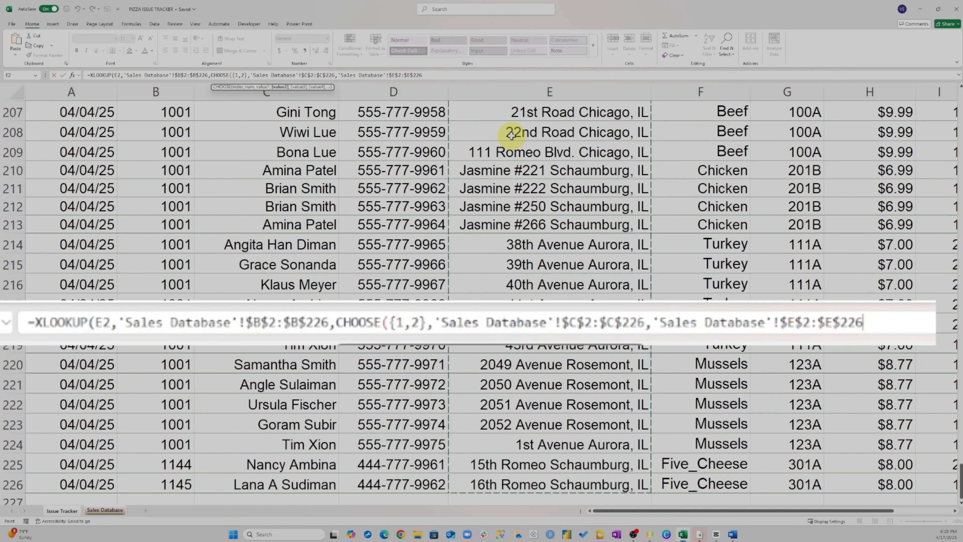
text())
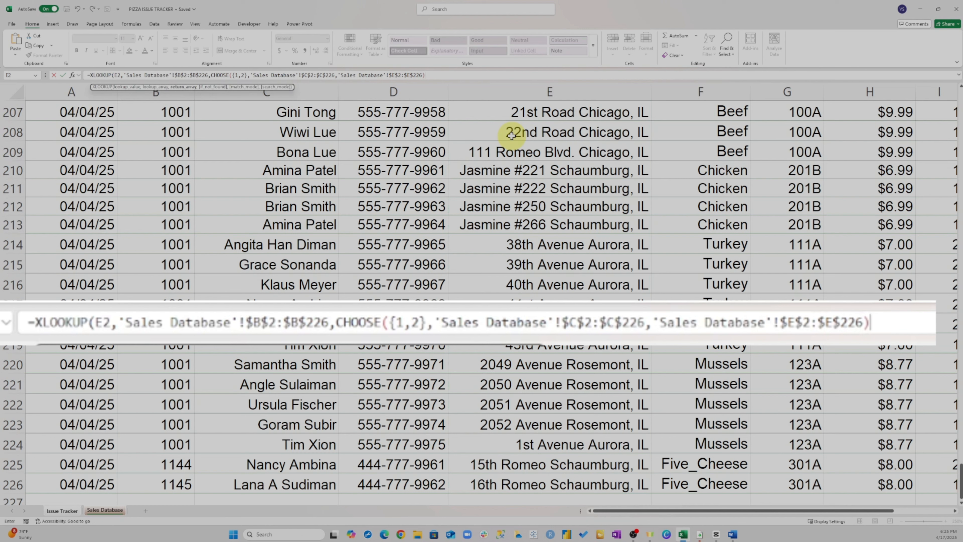
Set the XLOOKUP if_not_found argument to "Not Available" and enter the completed formula
text(,)
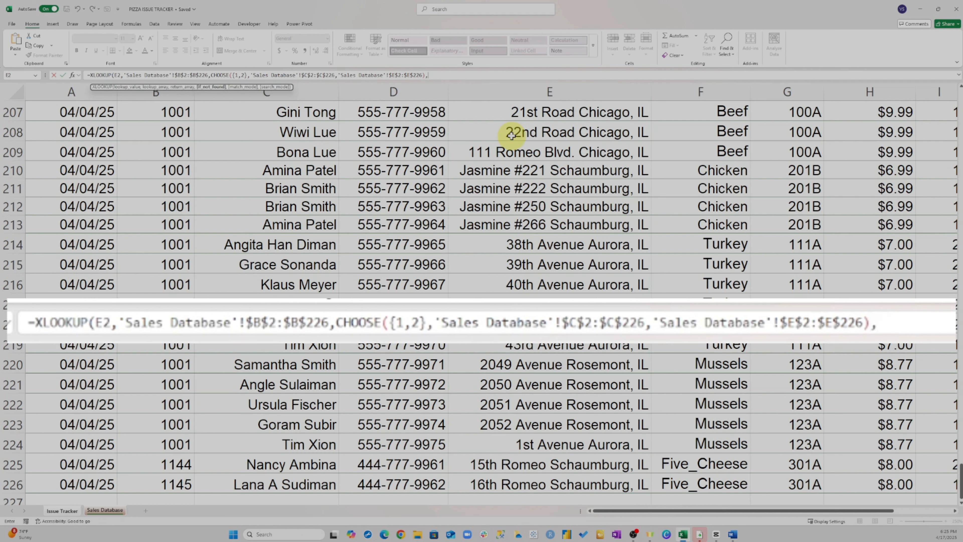
text("Not Avail)
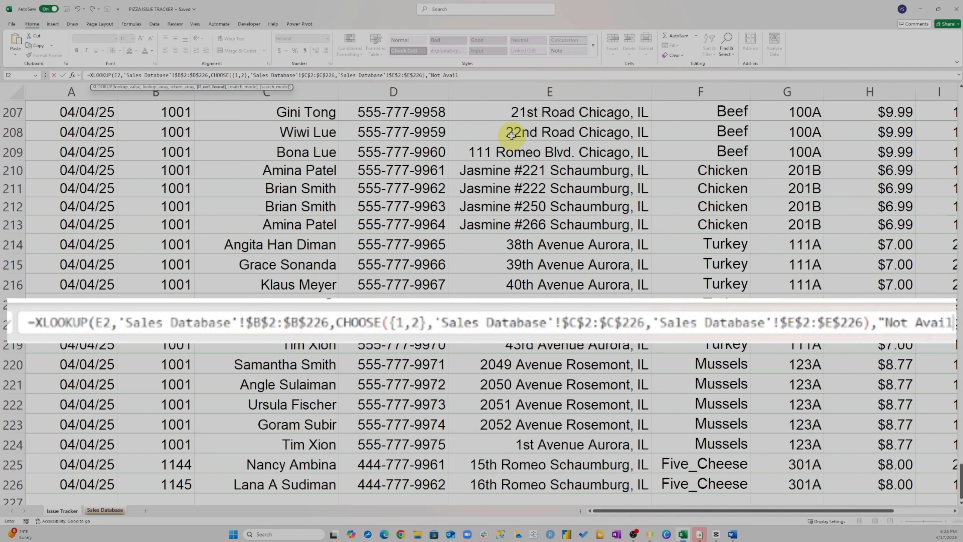
text(able)
text())
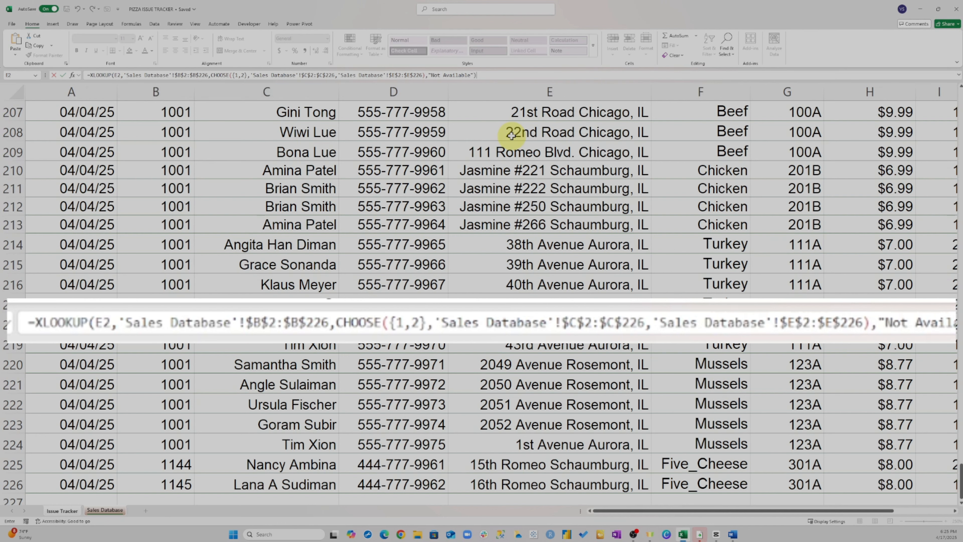
key(Return)
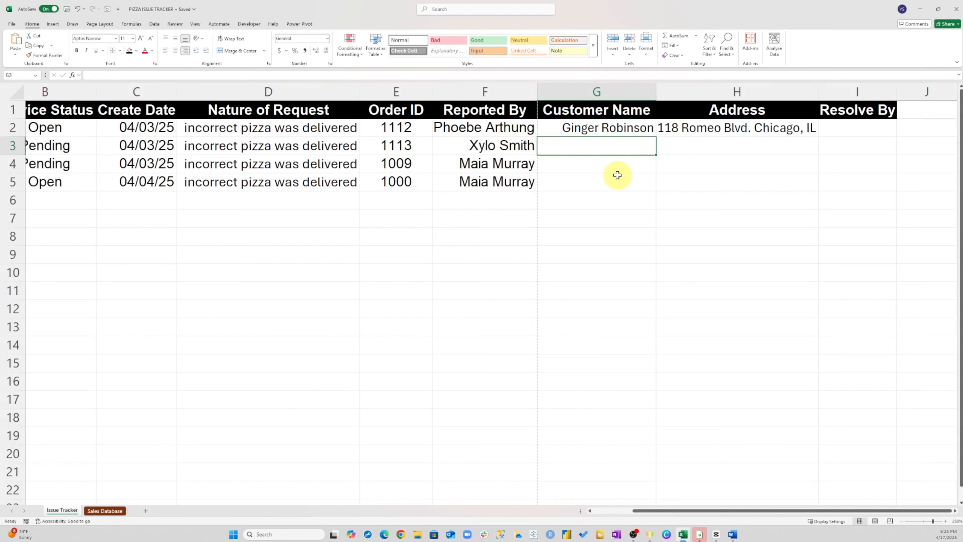
Fill the Customer Name formula from cell G2 down through G5 in the Issue Tracker sheet
click(612, 130)
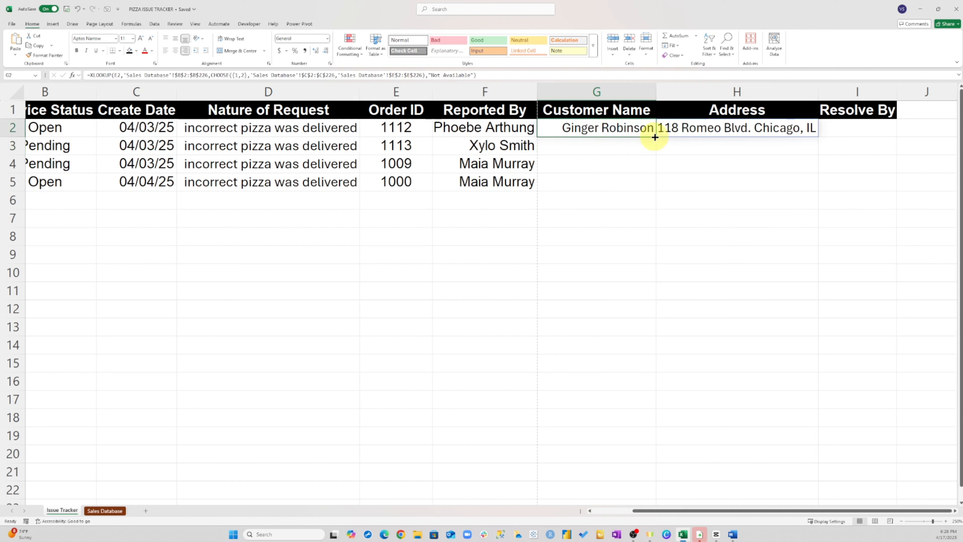
drag(655, 137, 656, 188)
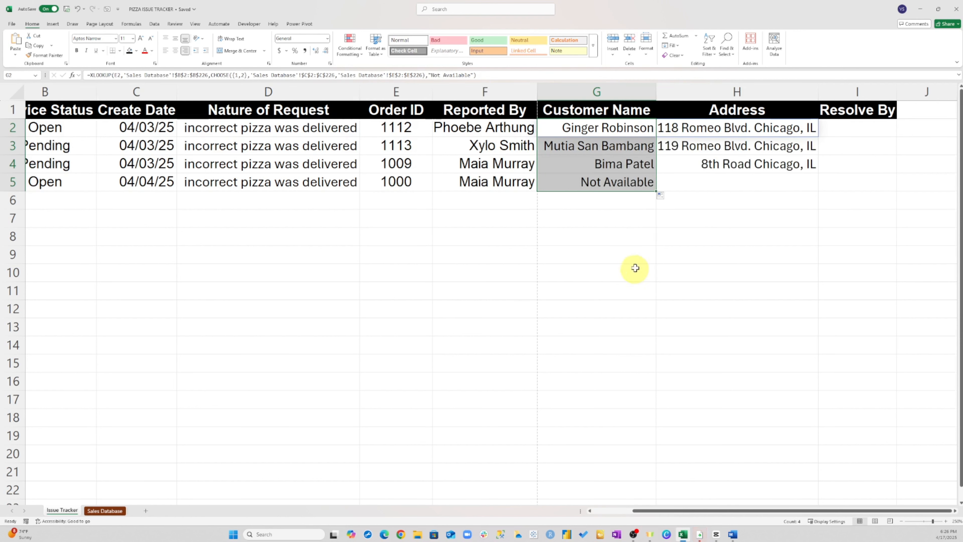
click(630, 277)
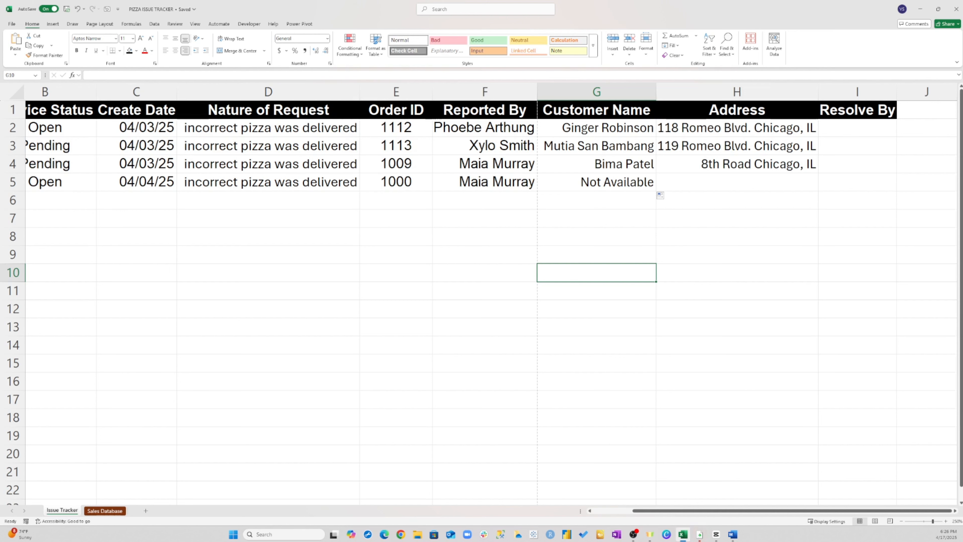
Fill cell A11 below the Service No column with orange
click(831, 511)
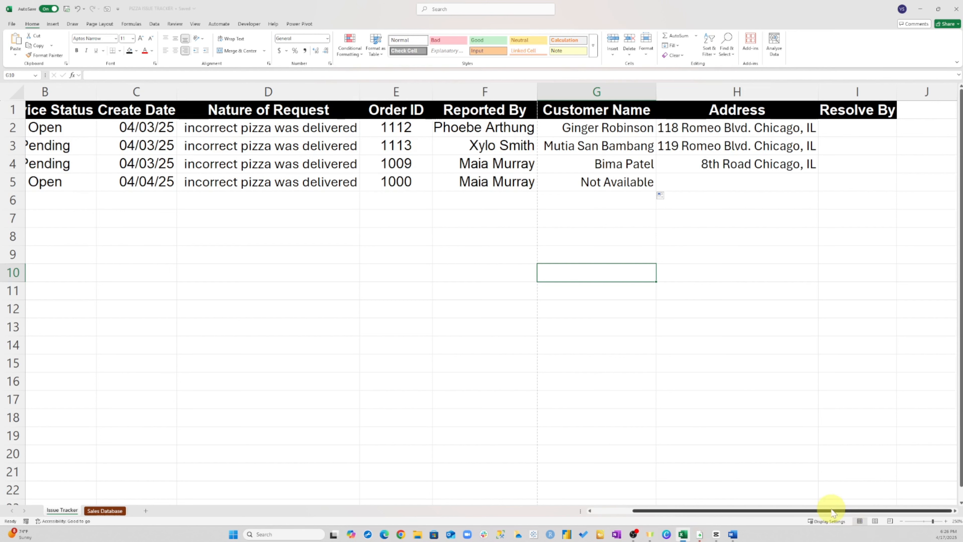
drag(834, 511, 792, 516)
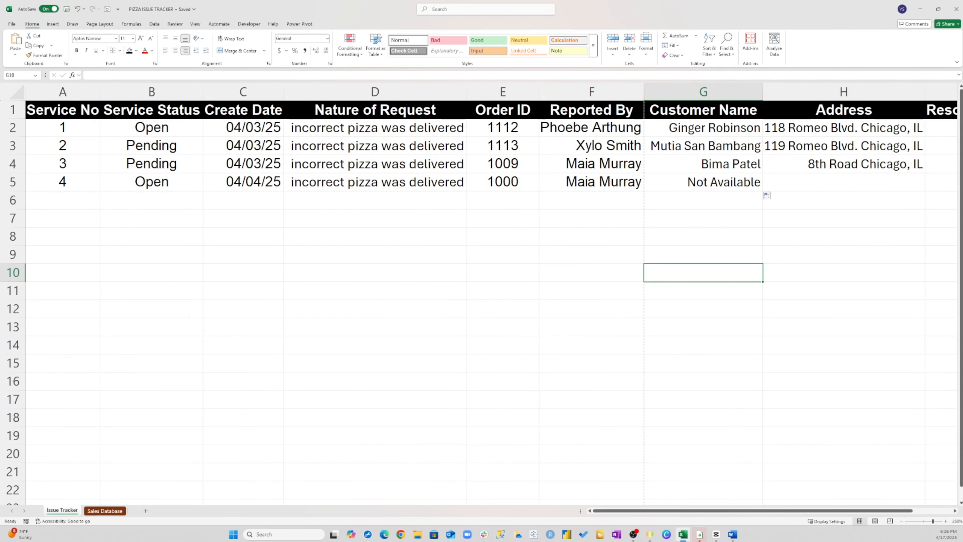
click(699, 534)
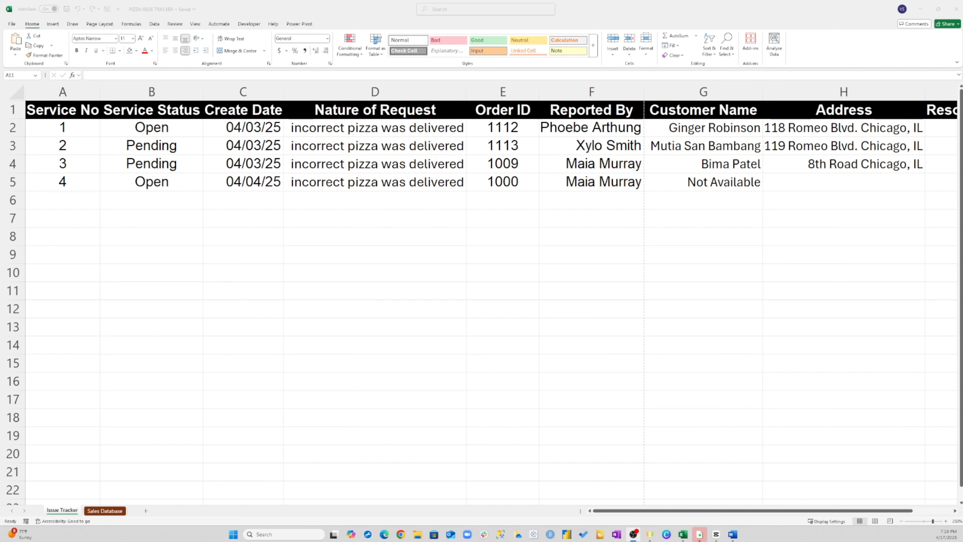
click(64, 286)
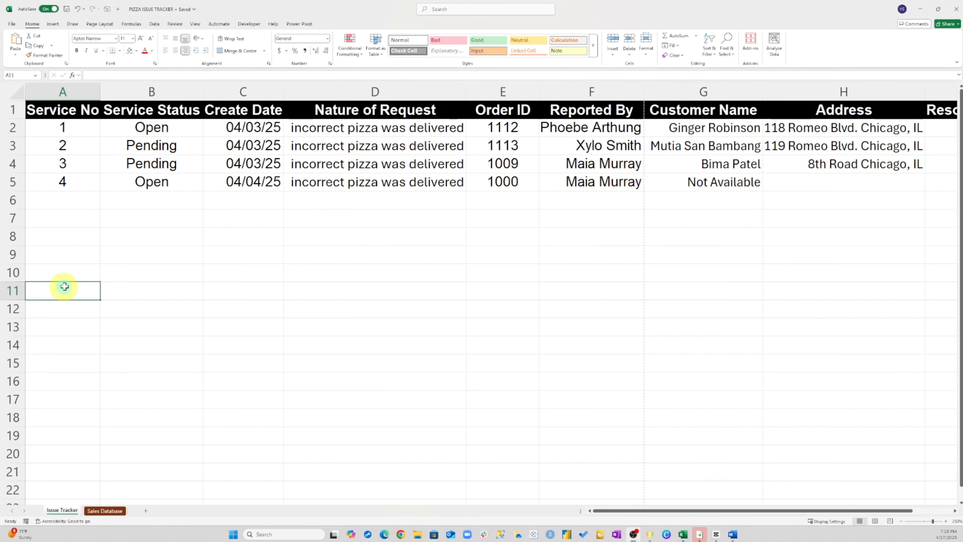
click(136, 51)
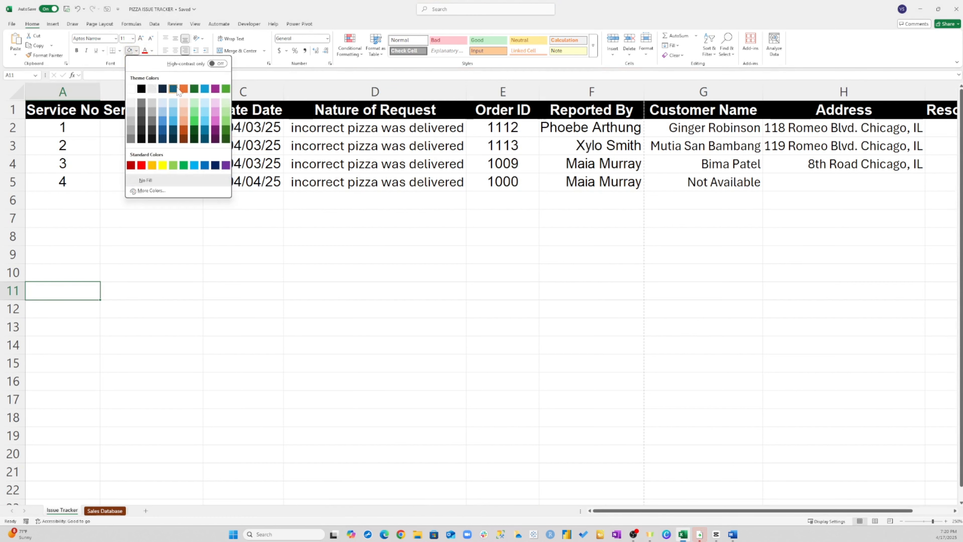
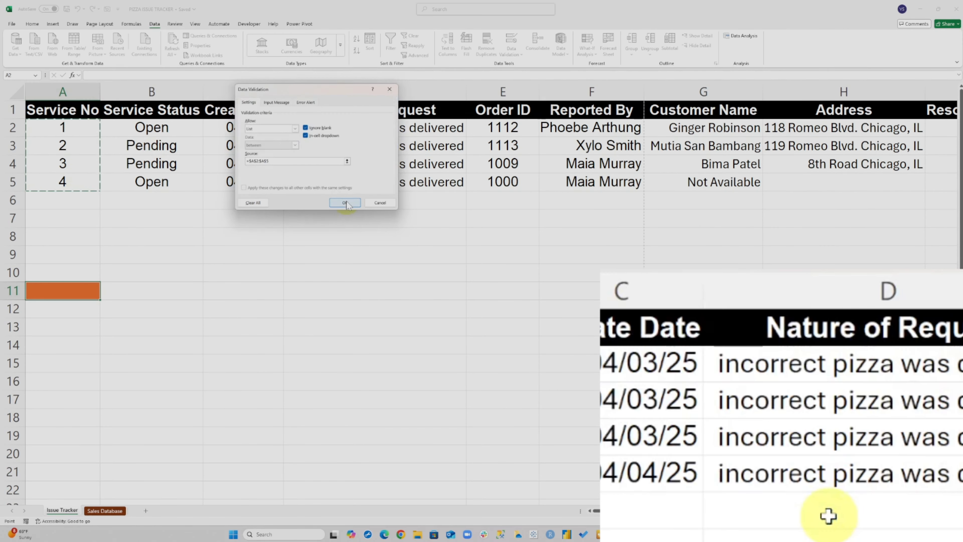
Apply the list data validation with source =$A$2:$A$5 to cell A11 and choose 2 from its drop-down list
click(345, 203)
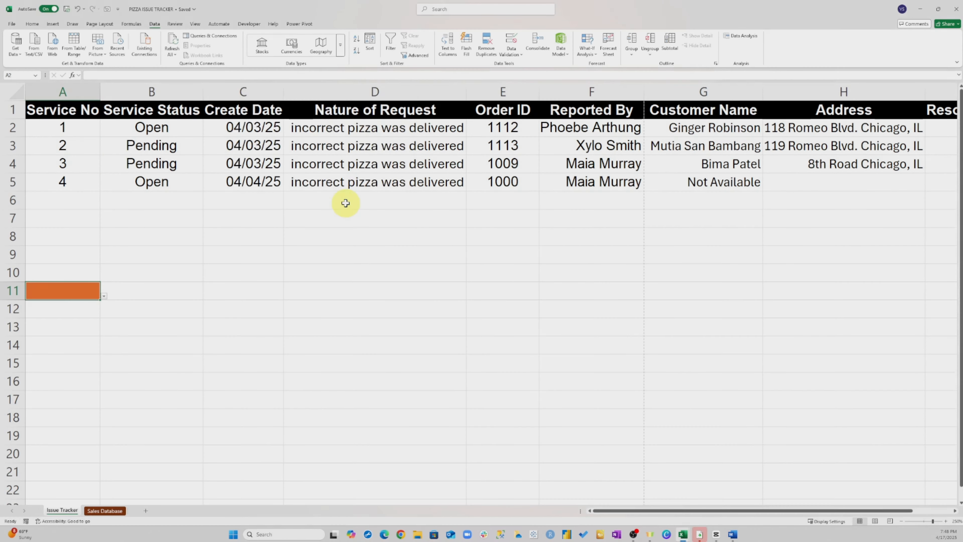
click(103, 296)
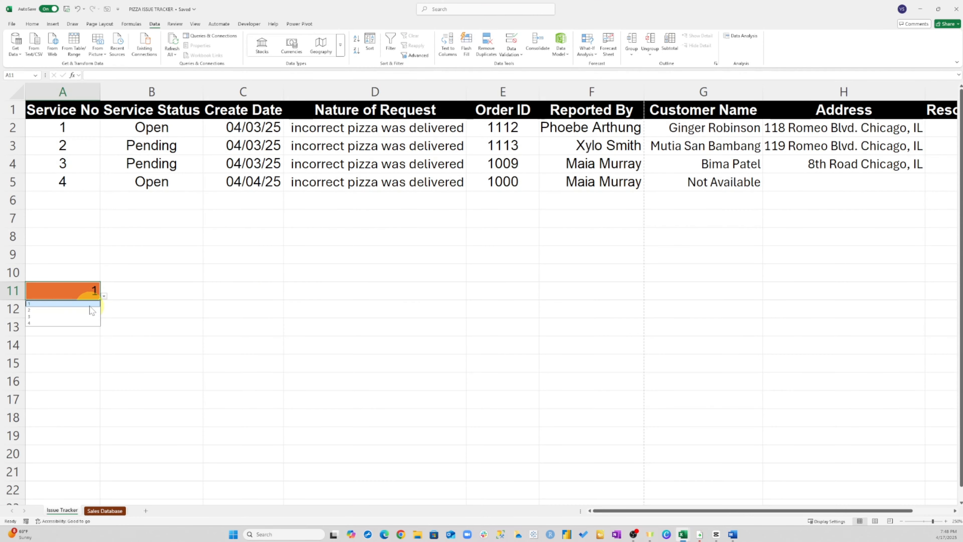
click(90, 305)
click(103, 296)
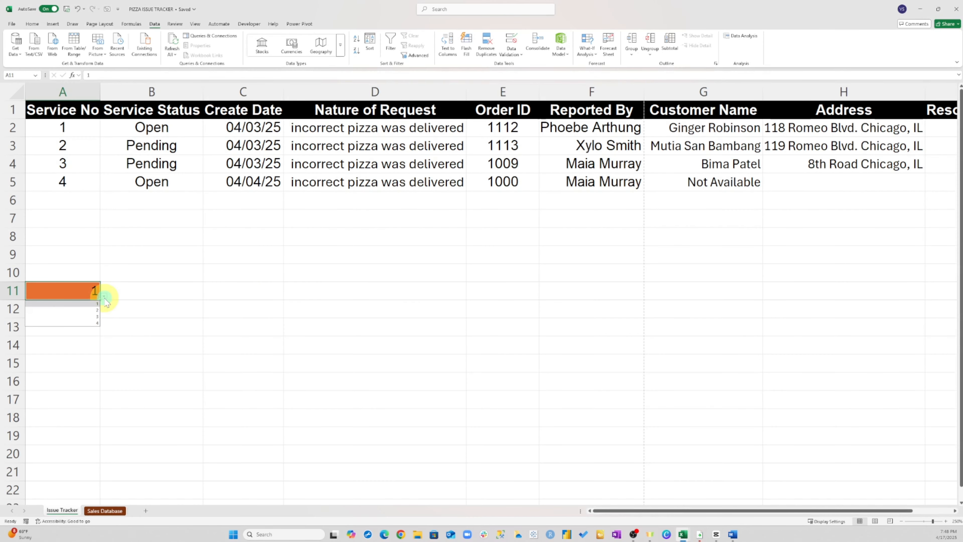
click(97, 310)
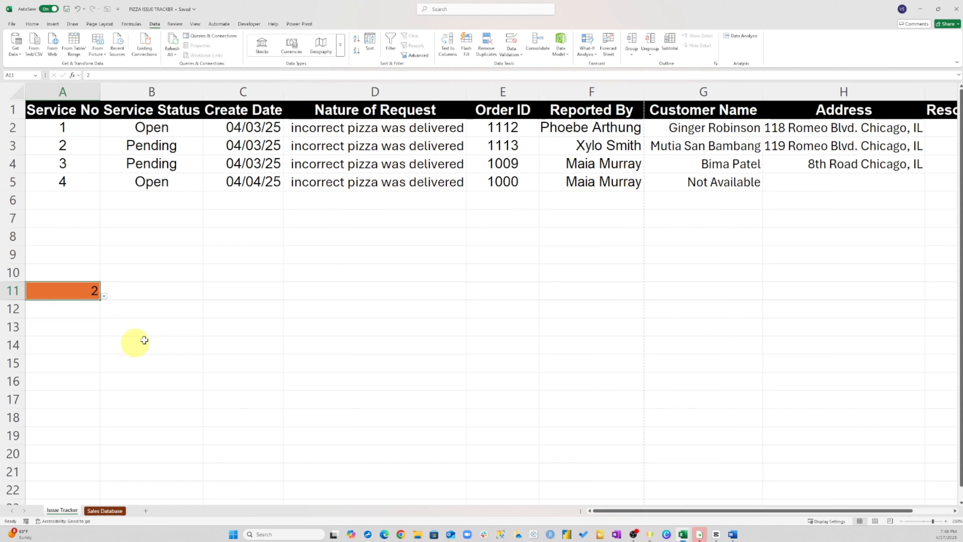
Start an XLOOKUP formula in cell B11 with the service number cell A11 as the lookup value
click(157, 292)
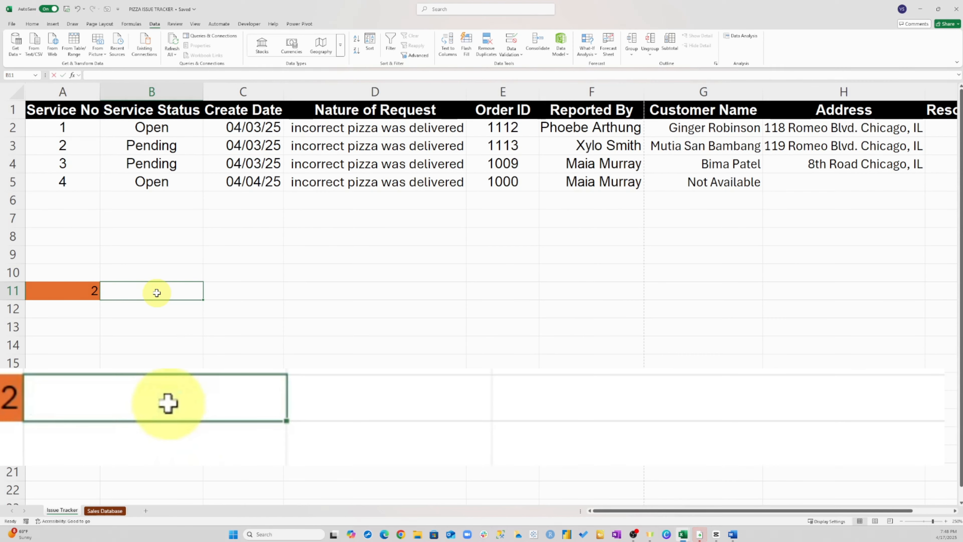
text(=xl)
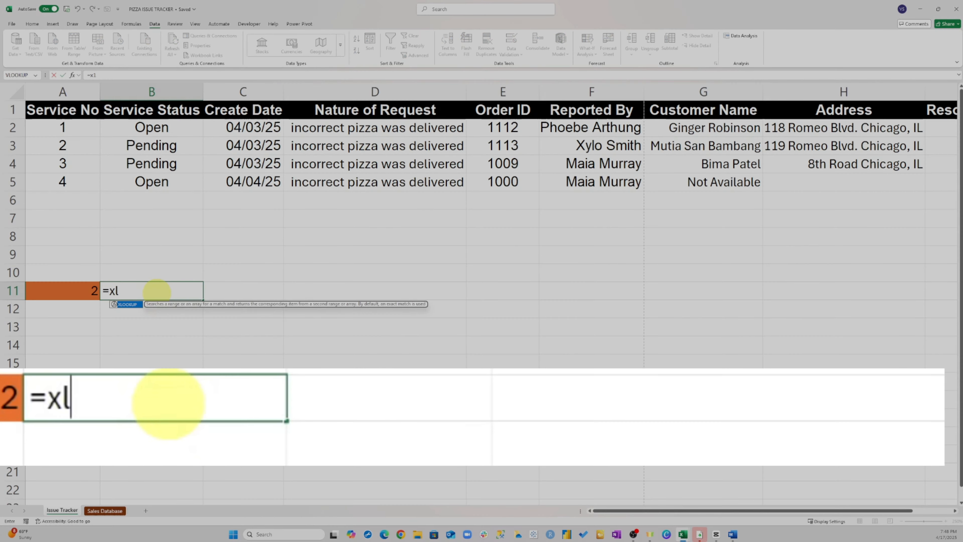
key(Tab)
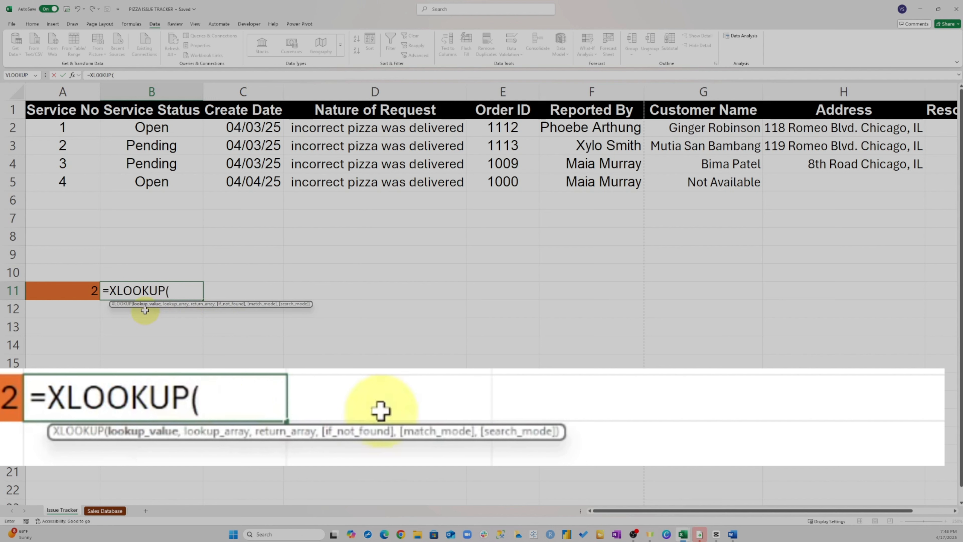
click(69, 291)
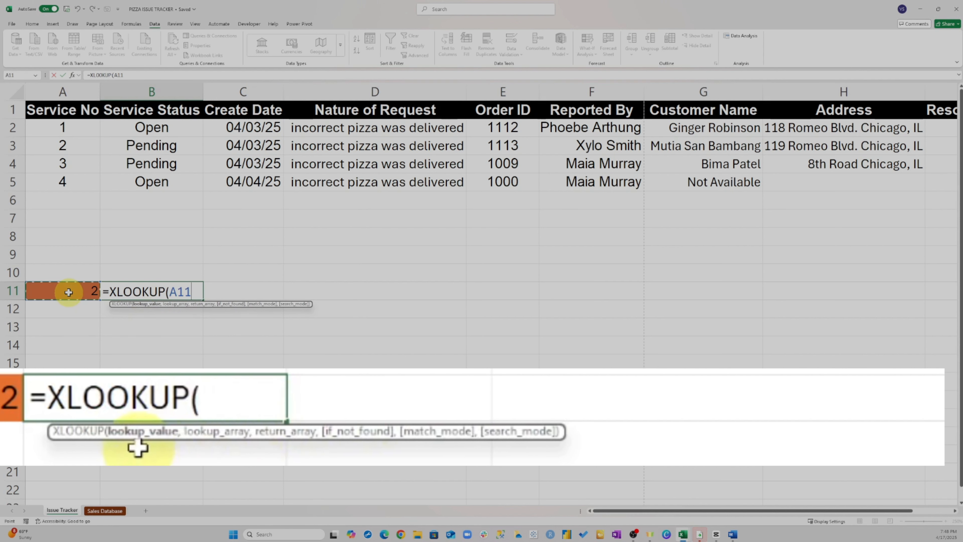
text(,)
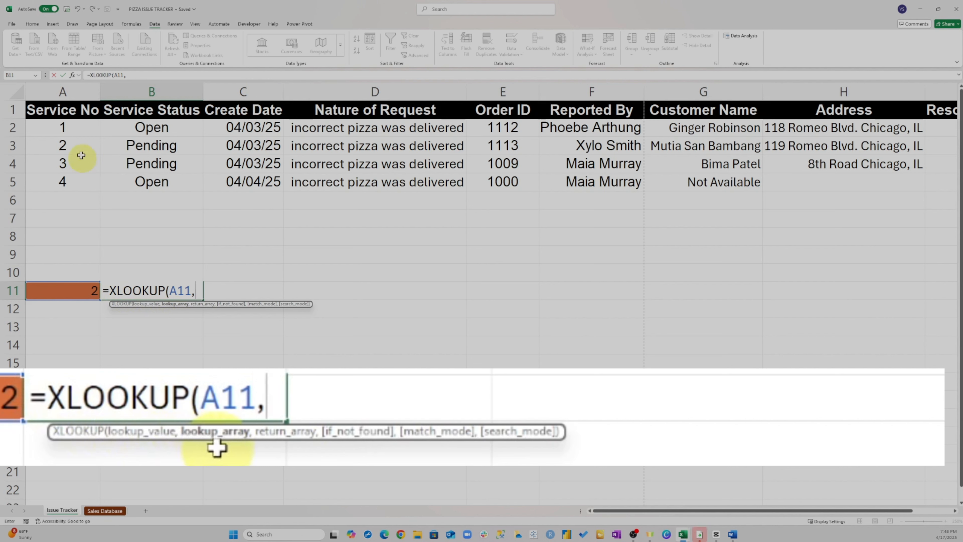
Complete the XLOOKUP formula in cell B11 with lookup array A2:A5 and return array B2:H5
drag(71, 127, 76, 178)
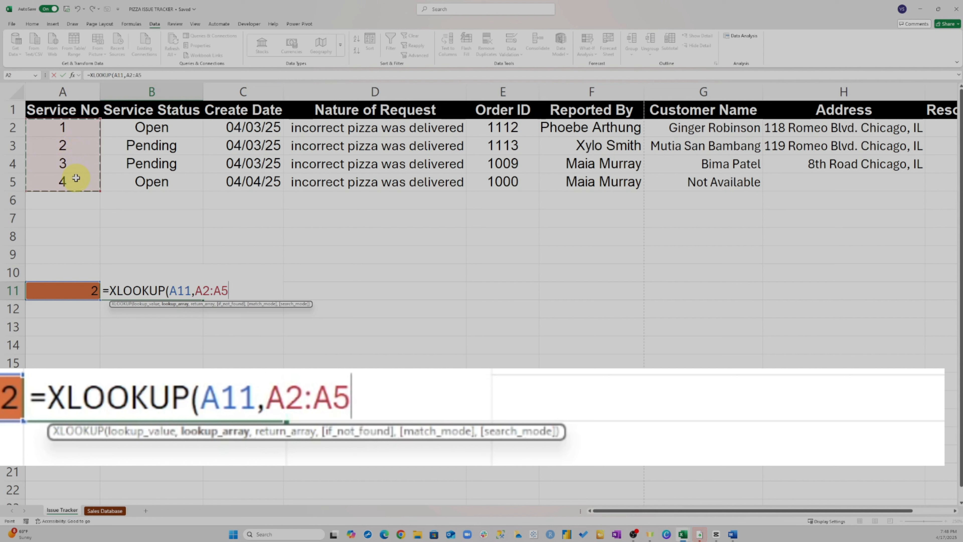
text(,)
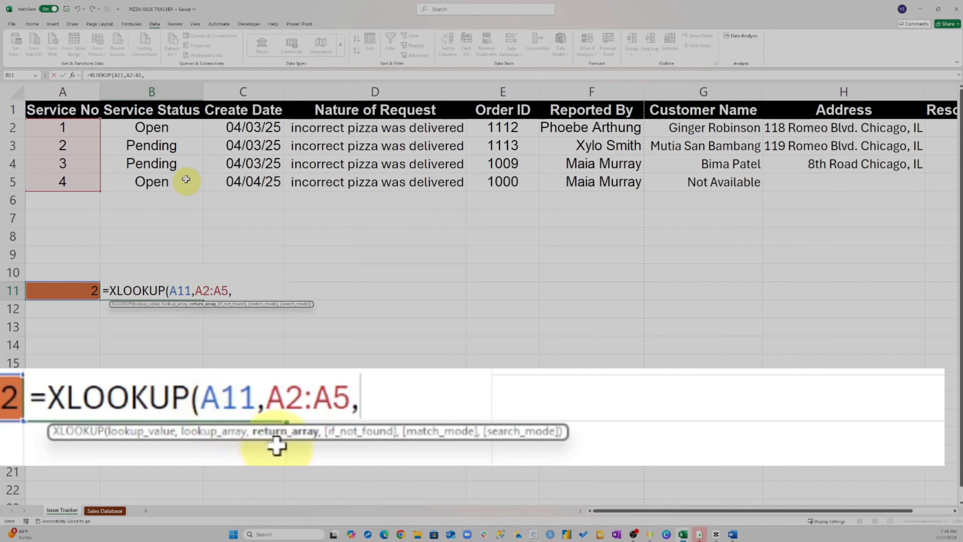
click(173, 130)
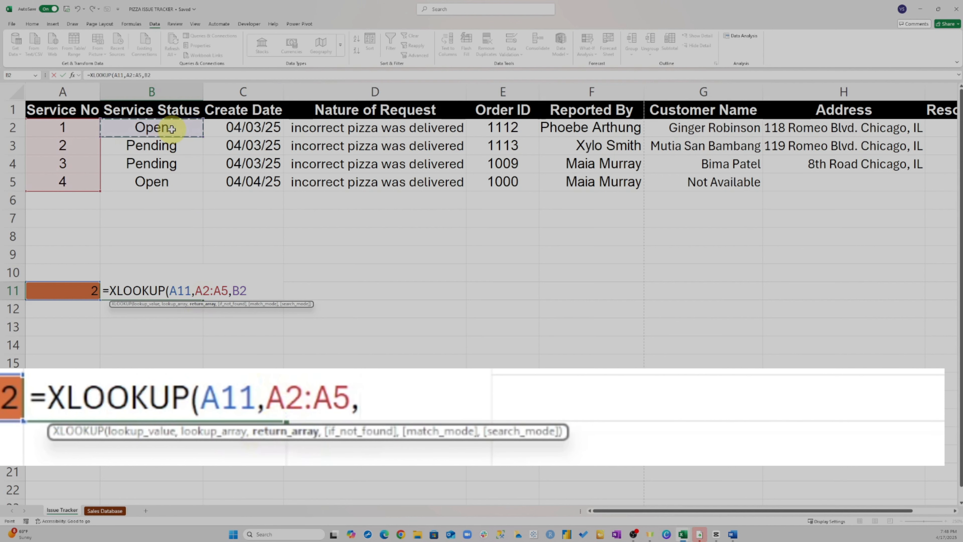
key(ctrl+shift+Down)
key(ctrl+shift+Right)
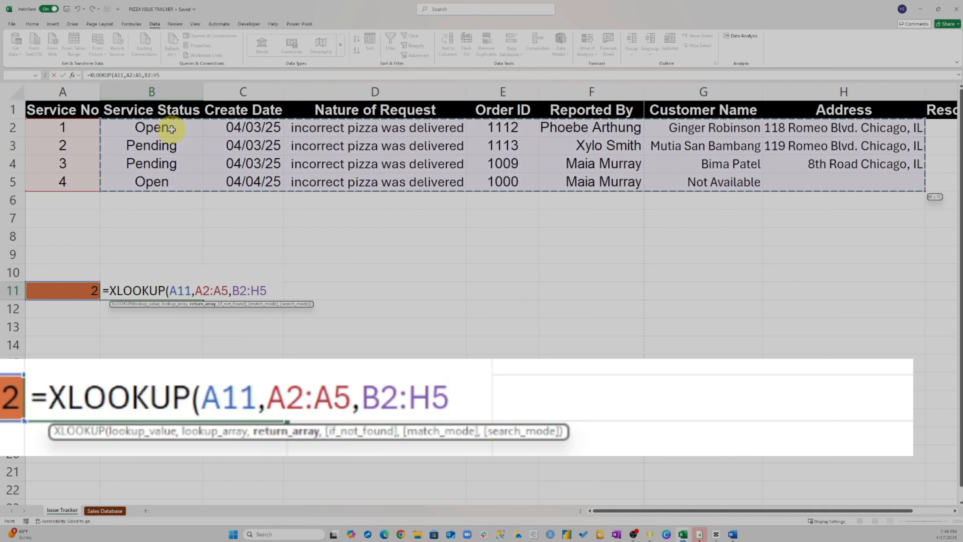
text())
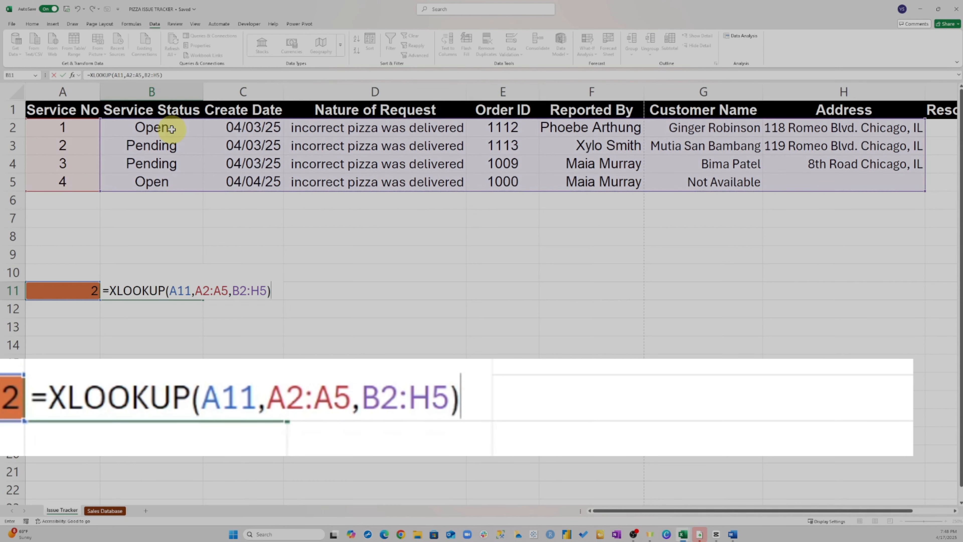
key(Return)
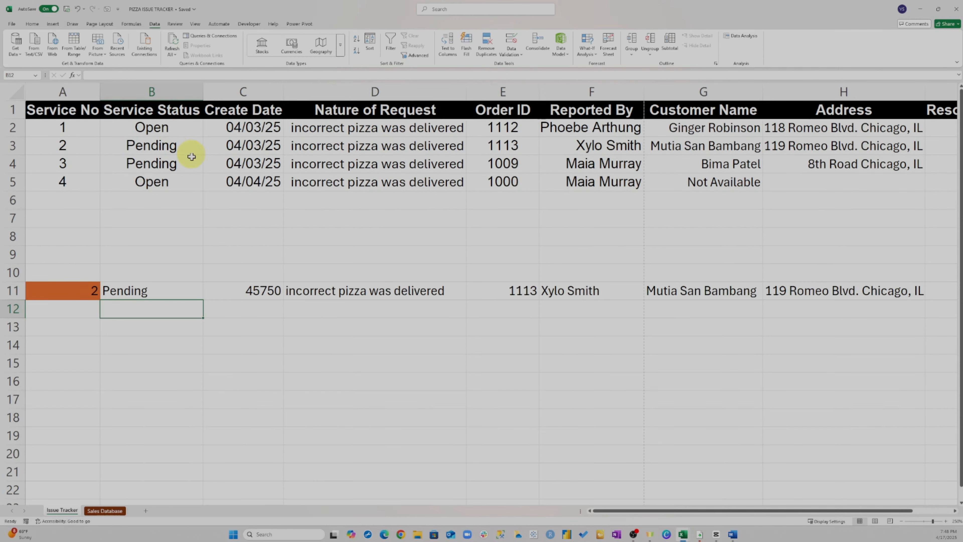
Format the Create Date result in cell C11 as Short Date
click(239, 290)
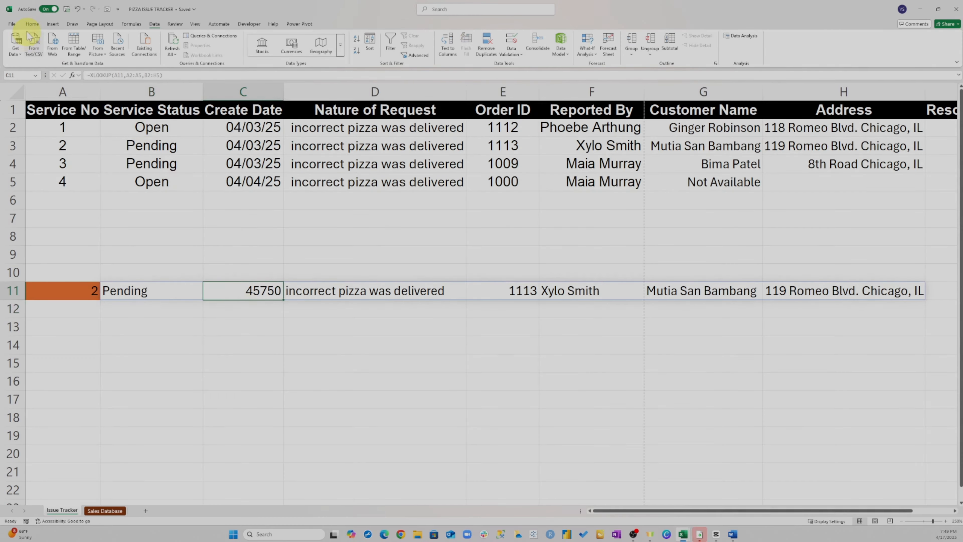
click(32, 24)
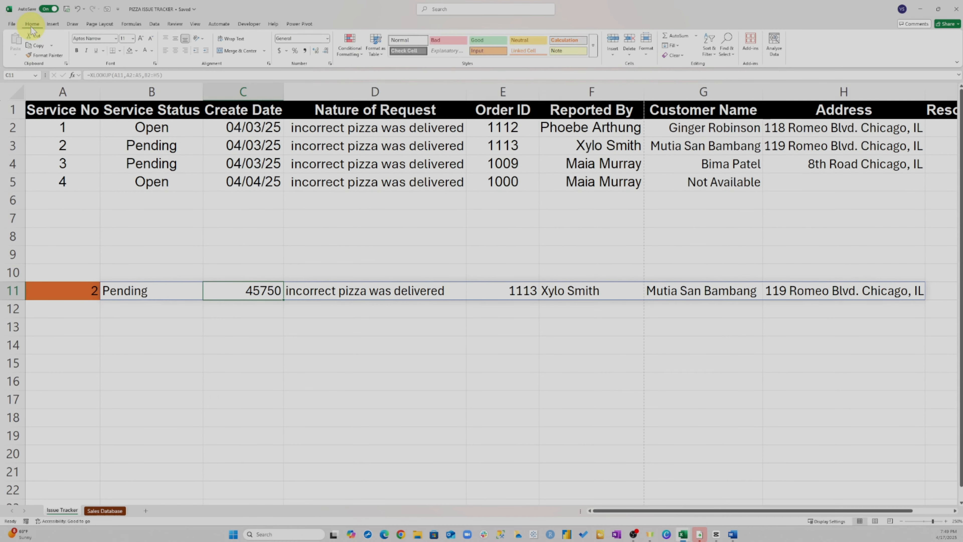
click(328, 43)
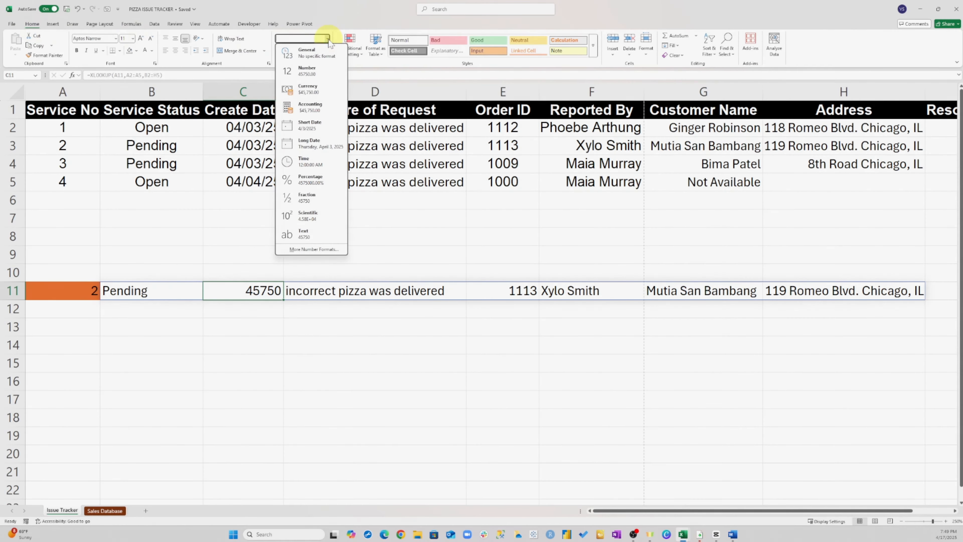
click(316, 127)
click(262, 346)
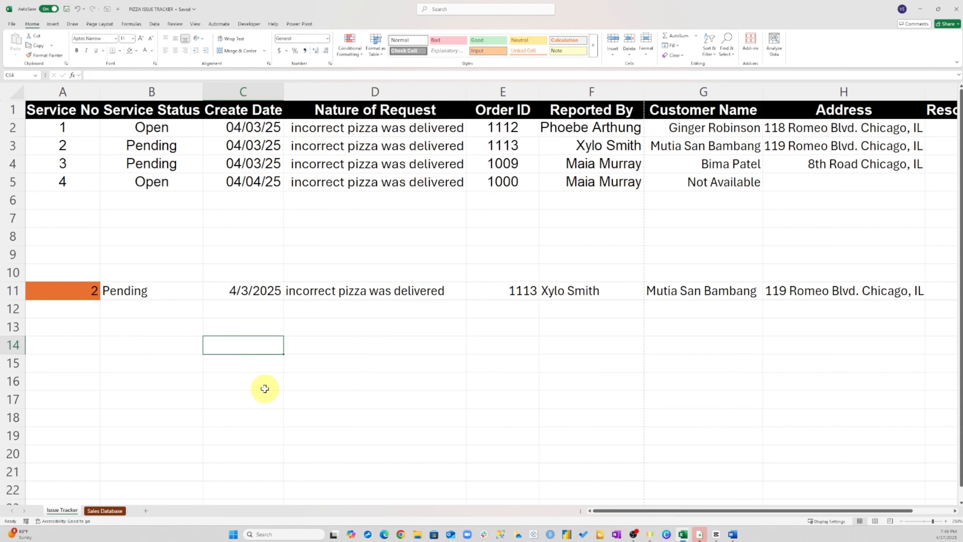
Test the lookup by choosing service number 3 and then 4 from the drop-down list in cell A11
click(80, 290)
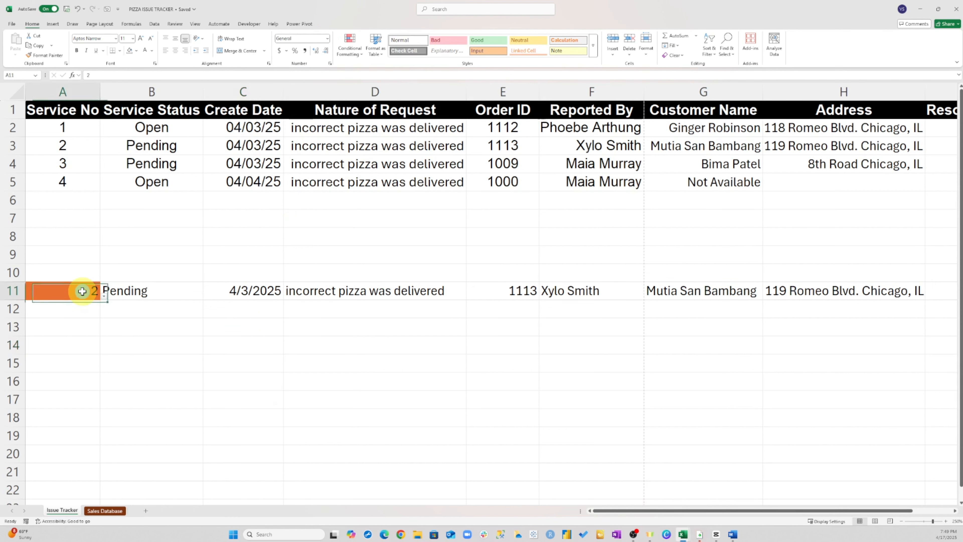
click(104, 296)
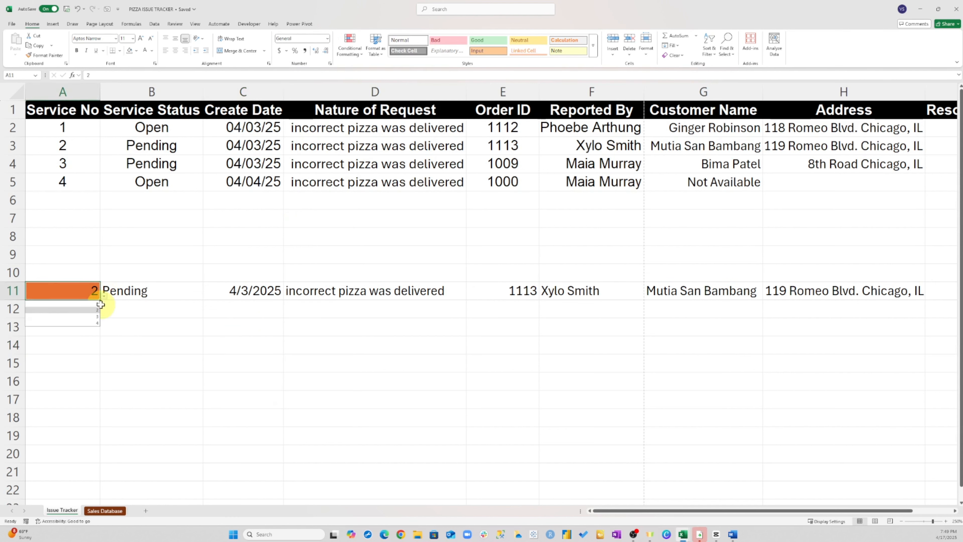
click(95, 317)
click(128, 397)
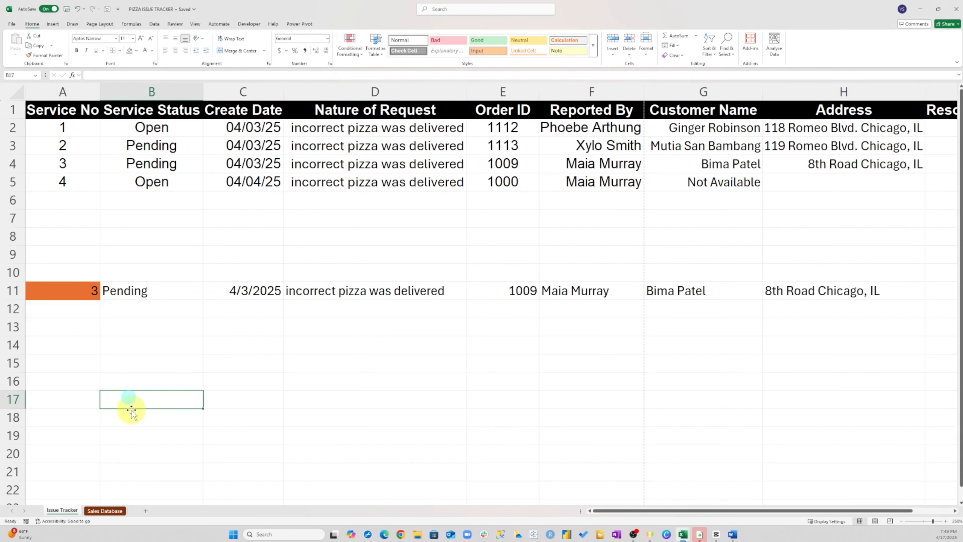
click(84, 293)
click(104, 296)
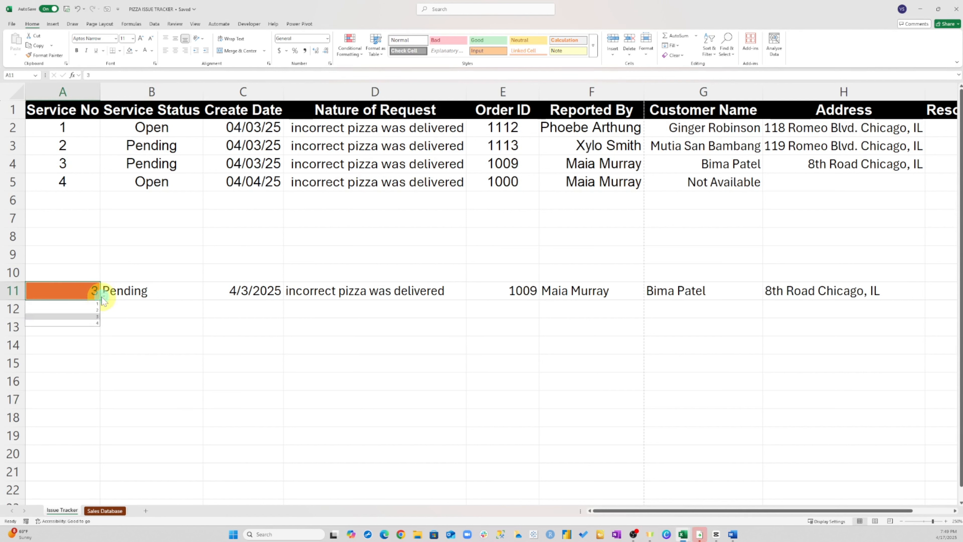
click(91, 326)
click(134, 388)
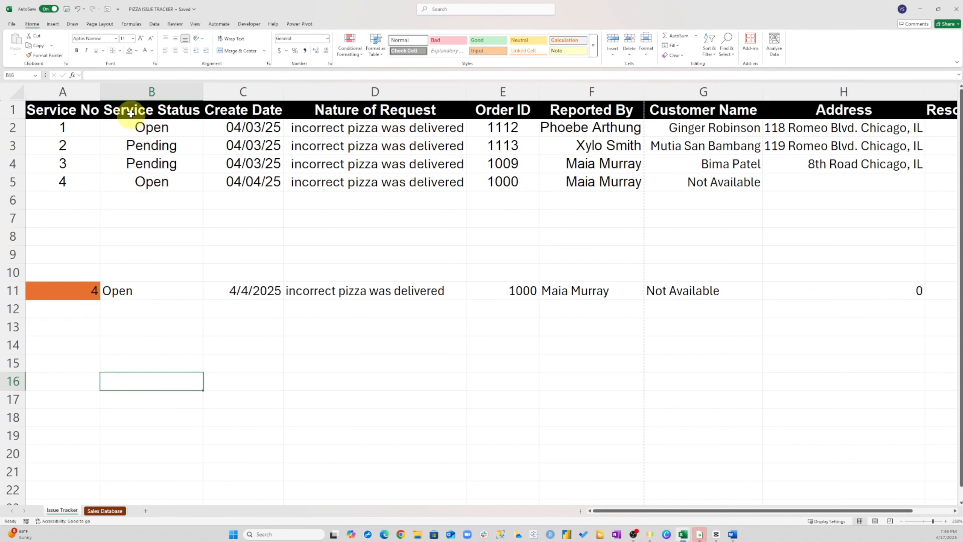
Copy the headers from Service Status through Address in B1:H1 into row 10, starting at cell B10
click(144, 114)
drag(144, 114, 770, 107)
key(ctrl+c)
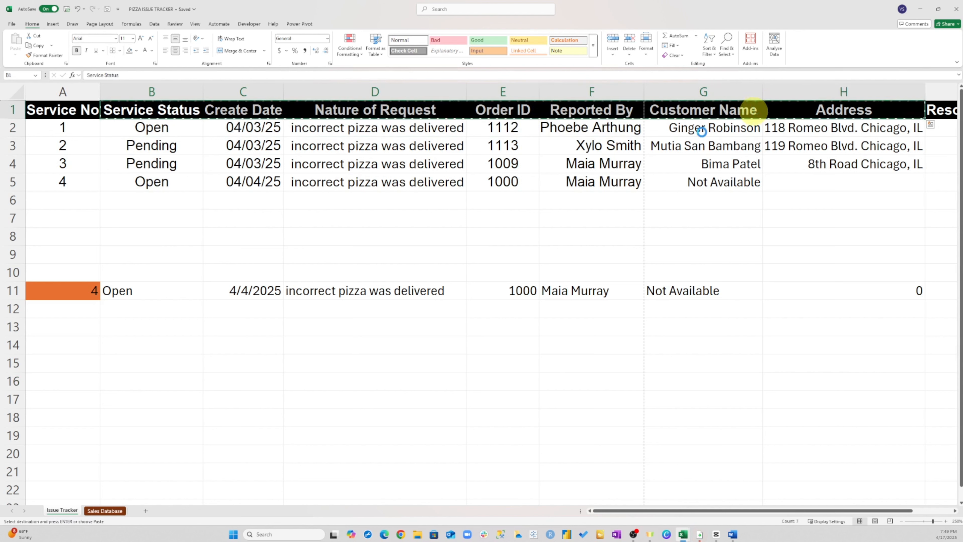
click(159, 270)
key(ctrl+v)
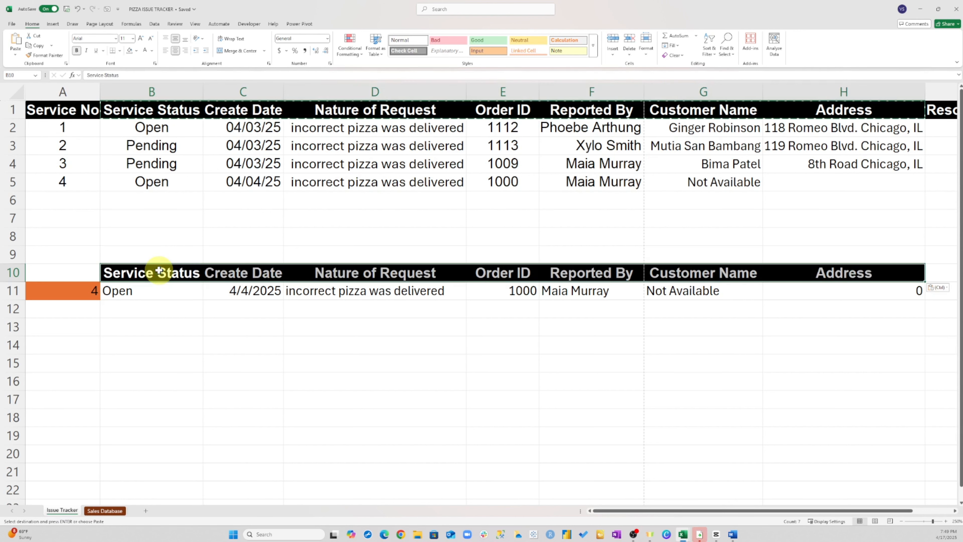
click(118, 340)
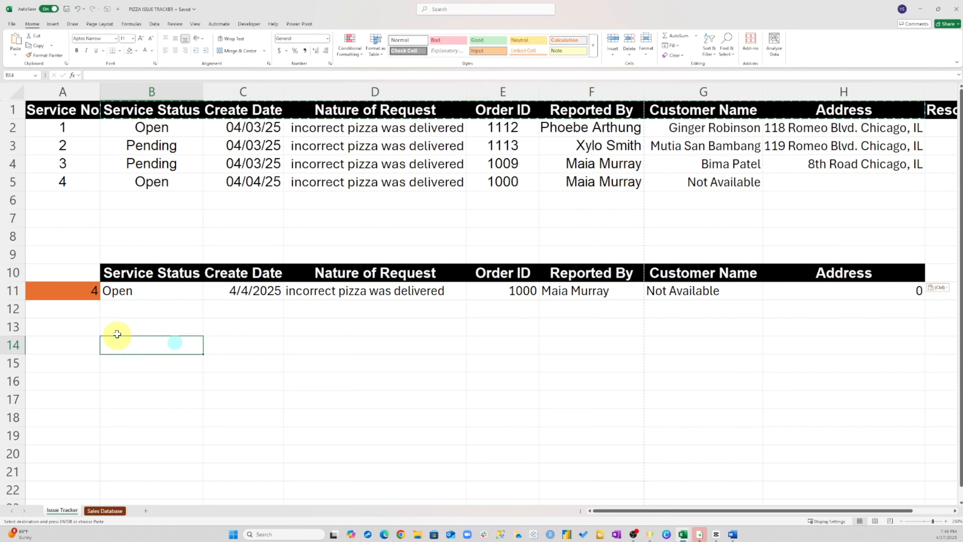
Enter the label Search in cell A10 and fill the cell with black to match the copied headers
click(63, 276)
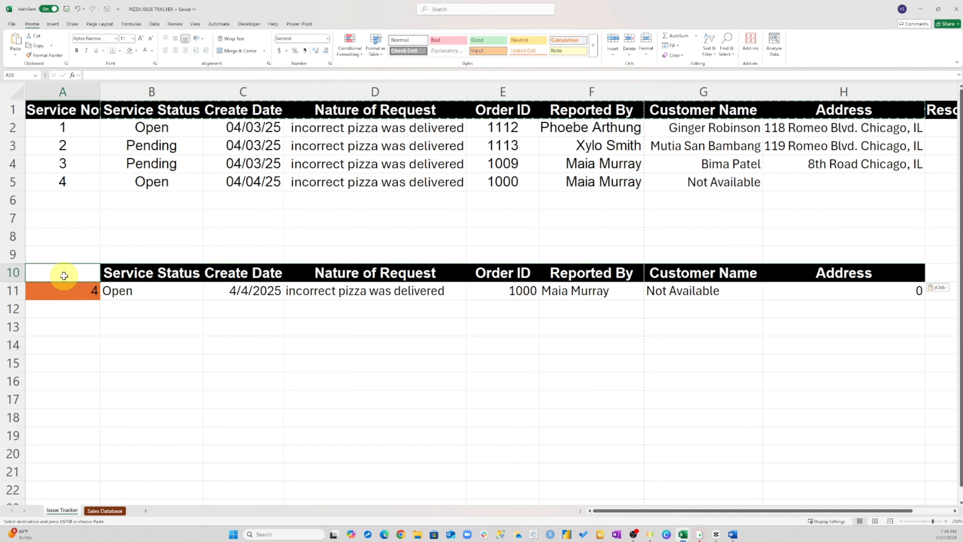
text(Search)
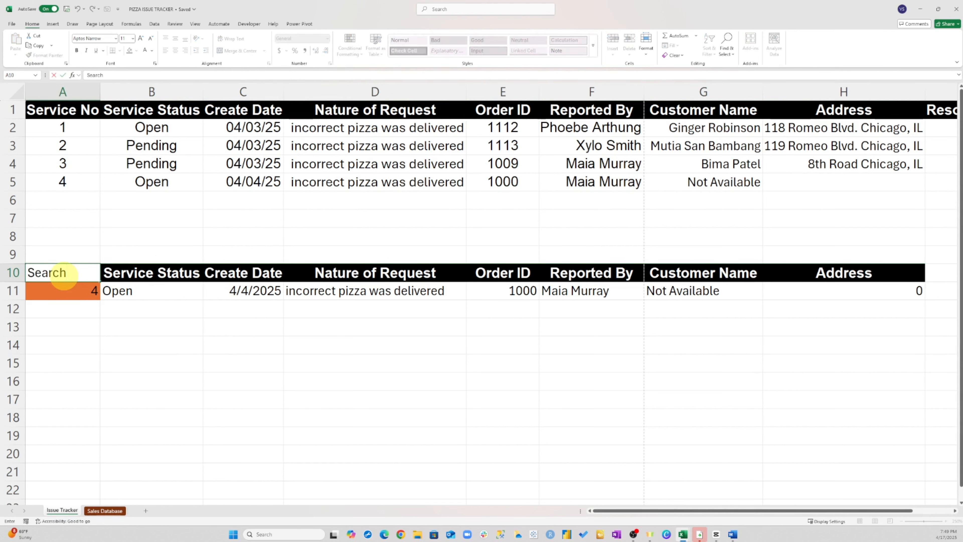
key(ctrl+Return)
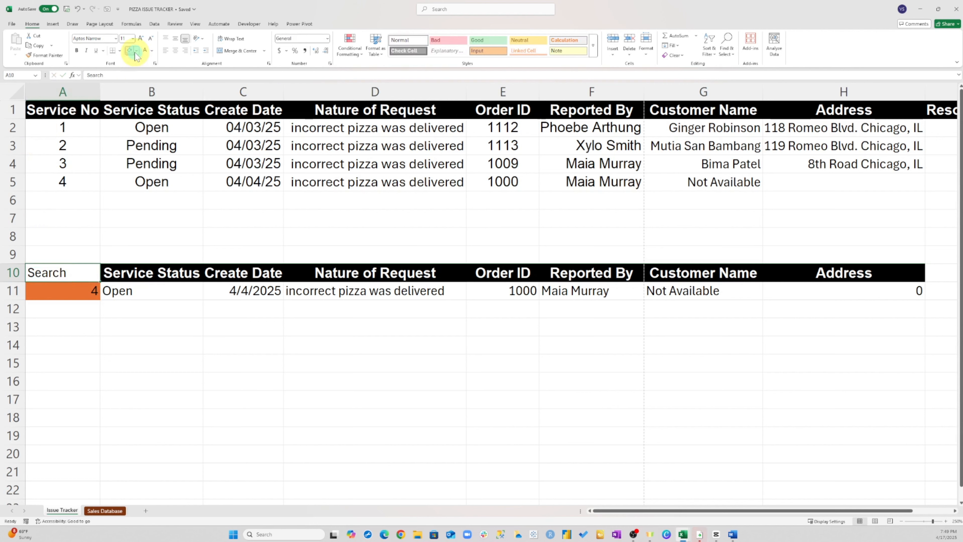
click(136, 51)
click(140, 84)
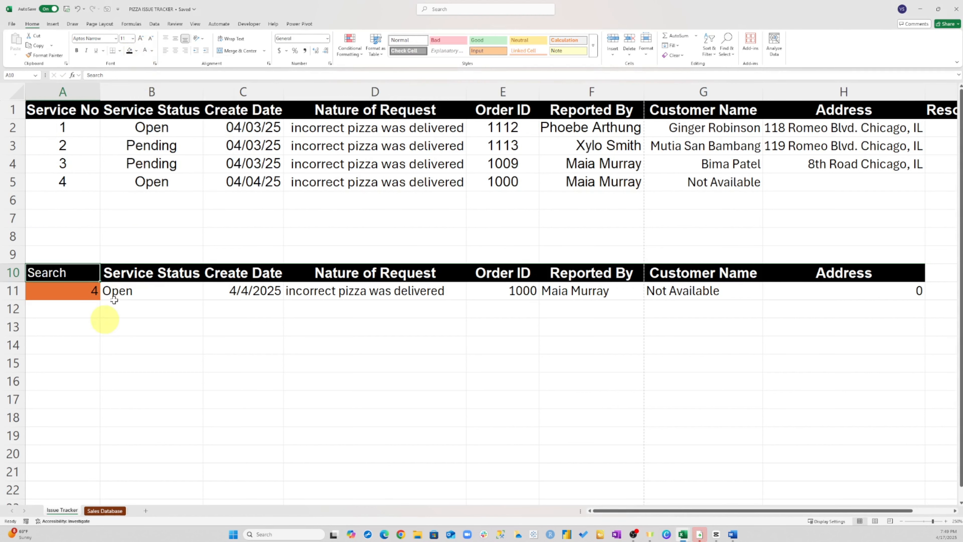
click(76, 334)
Choose service number 1 from the drop-down list in cell A11
click(86, 294)
click(104, 296)
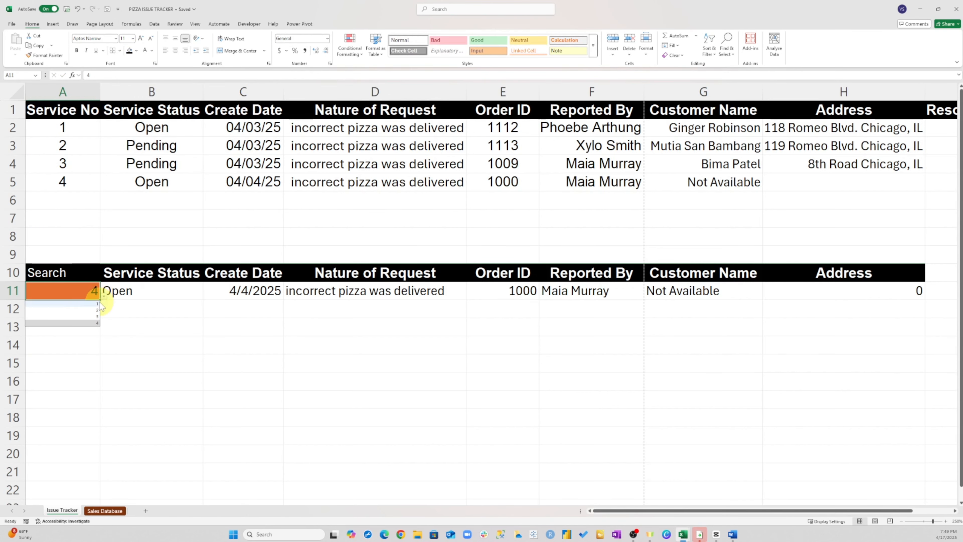
click(98, 304)
click(109, 362)
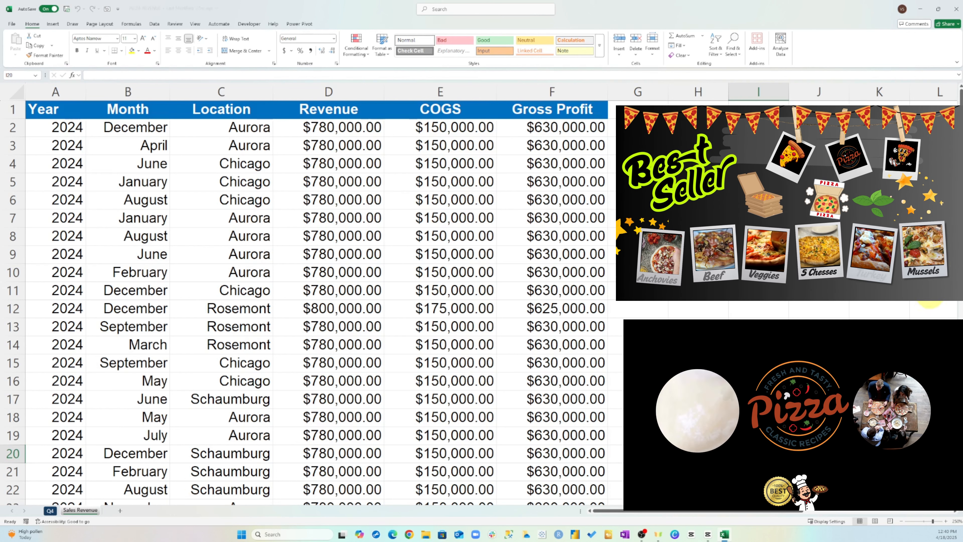
Look through the 2024 records on the Sales Revenue sheet of the PIZZA REVENUE workbook and open the Q4 sheet
scroll(315, 303, down, 8)
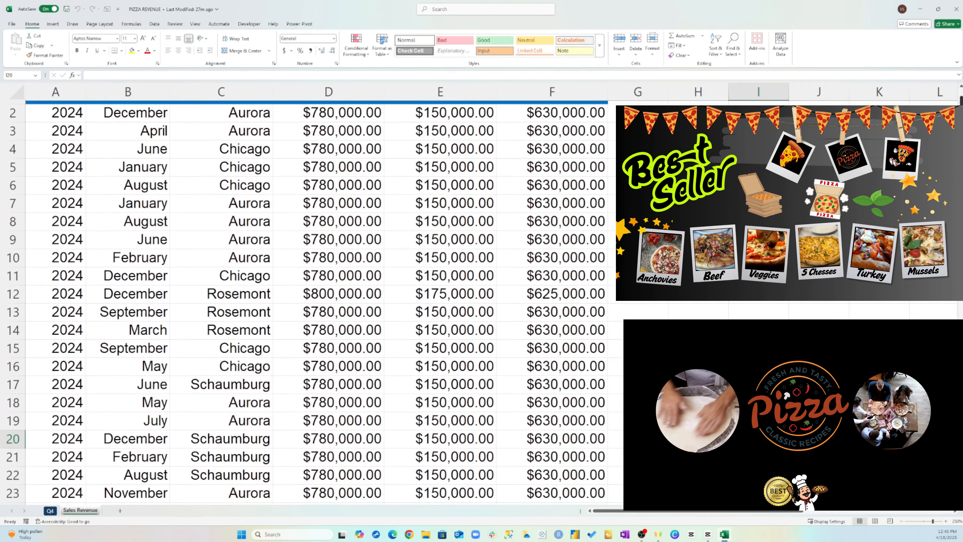
scroll(315, 303, down, 2)
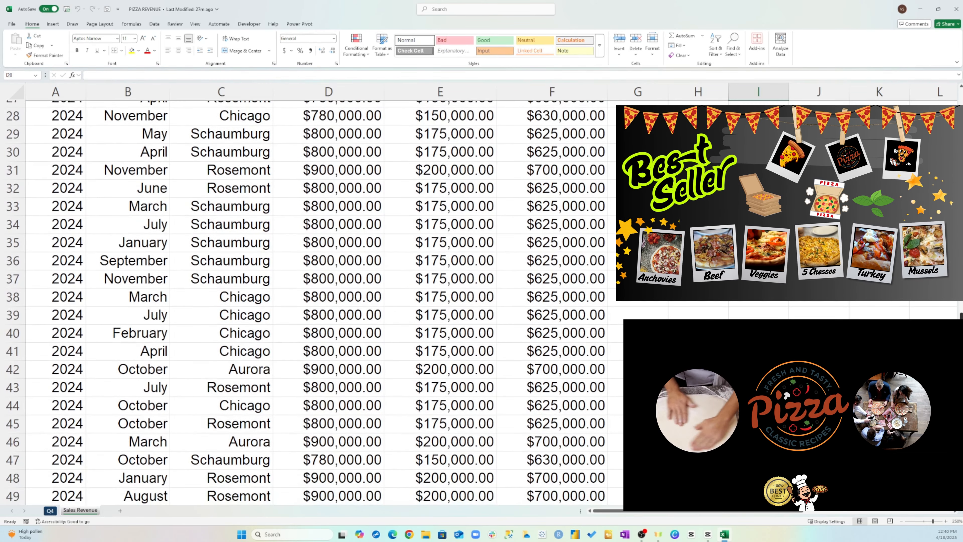
scroll(315, 303, up, 7)
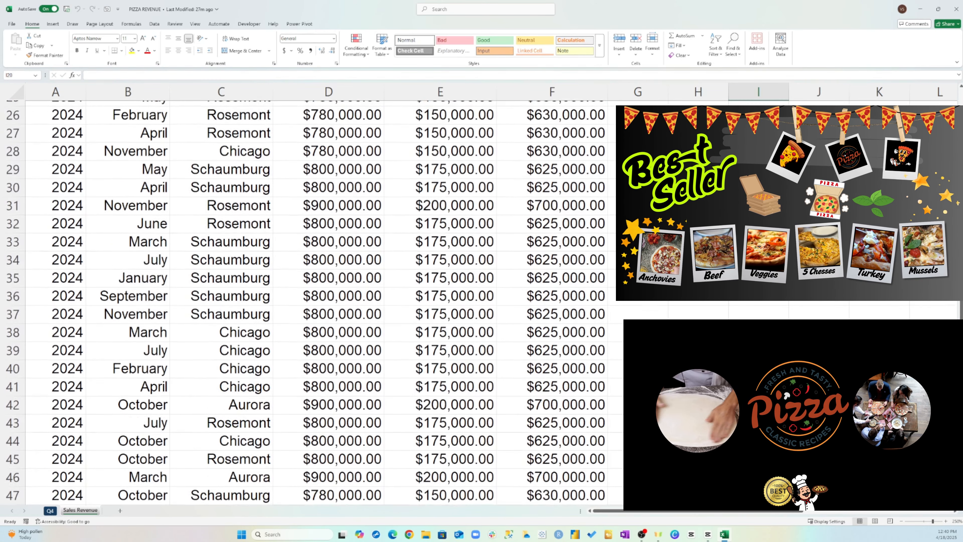
scroll(315, 303, up, 2)
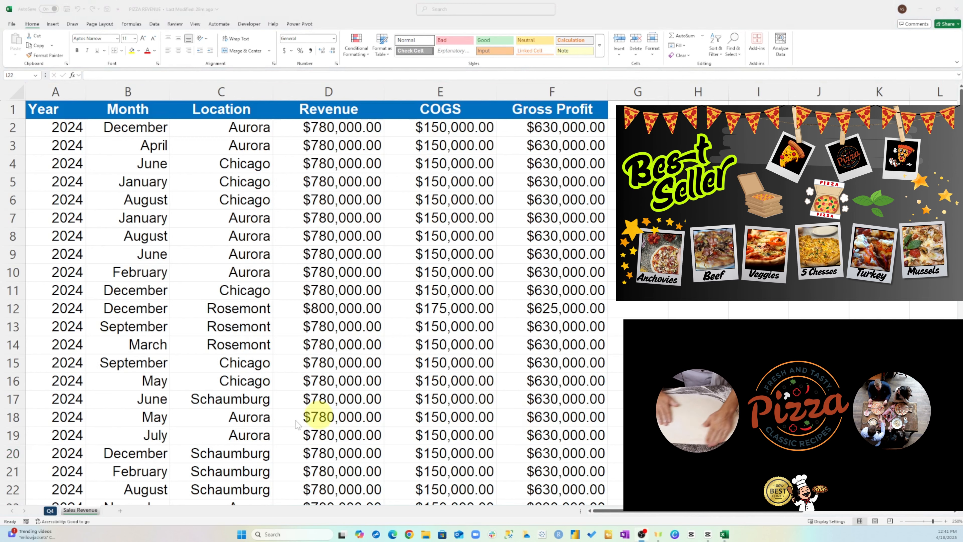
click(81, 511)
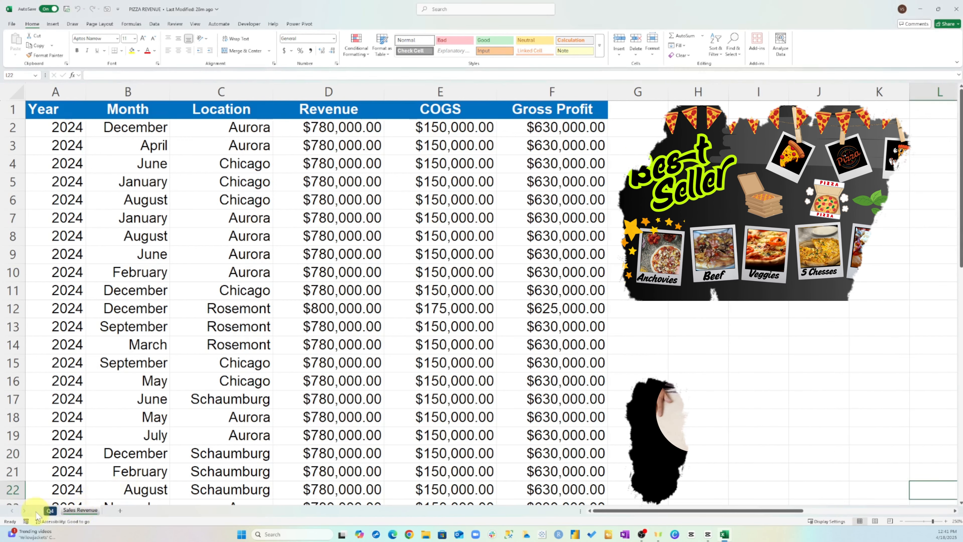
click(50, 511)
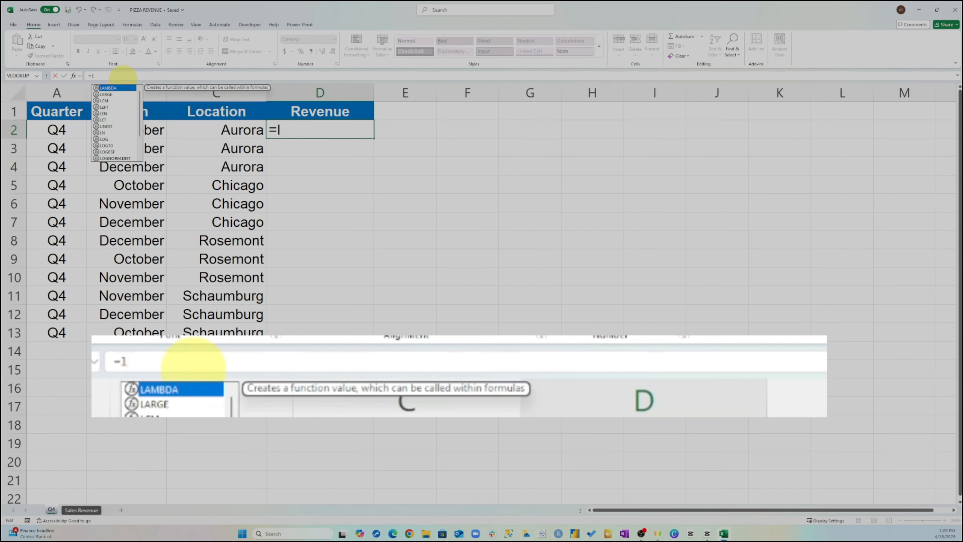
Begin an XLOOKUP formula in cell D2 of the Q4 sheet with the joined month and location B2&C2 as lookup value
key(BackSpace)
text(xl)
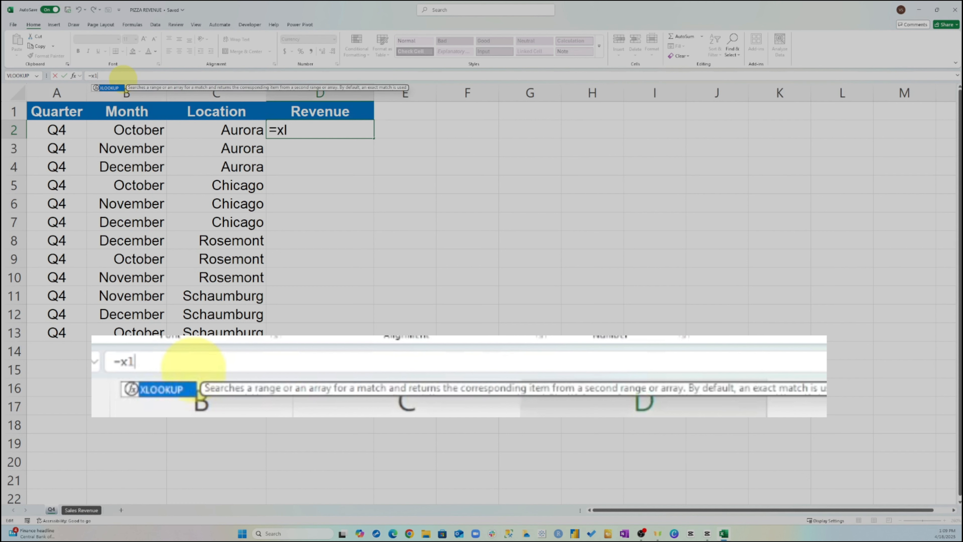
key(Tab)
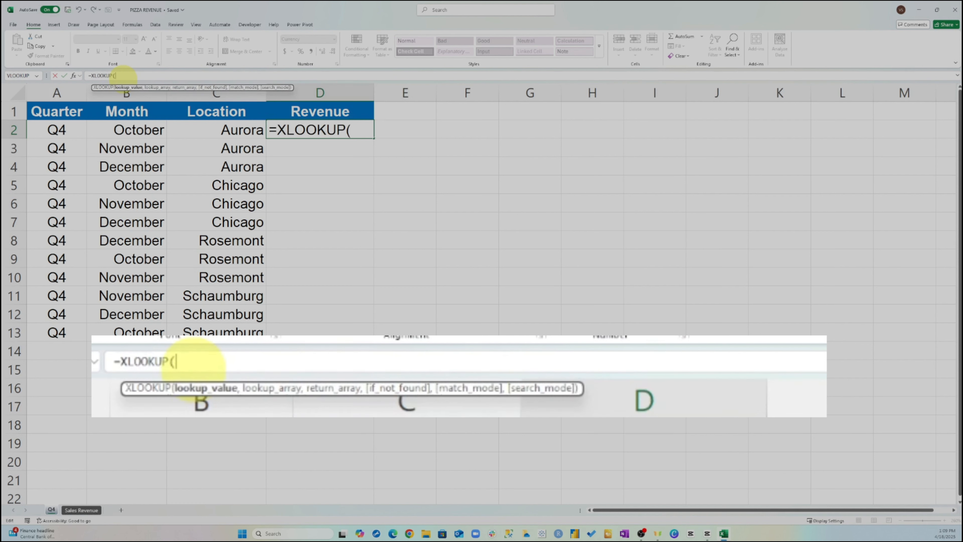
click(129, 127)
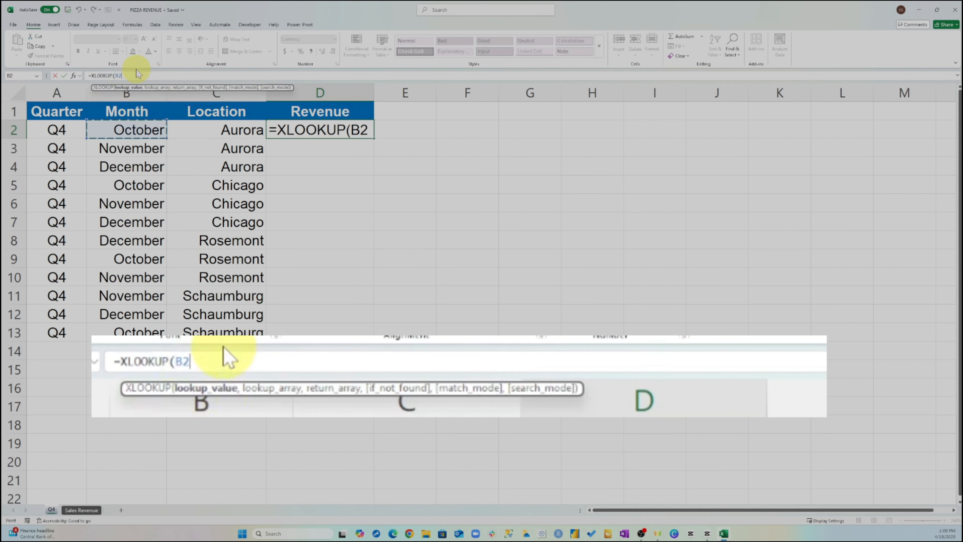
text(&)
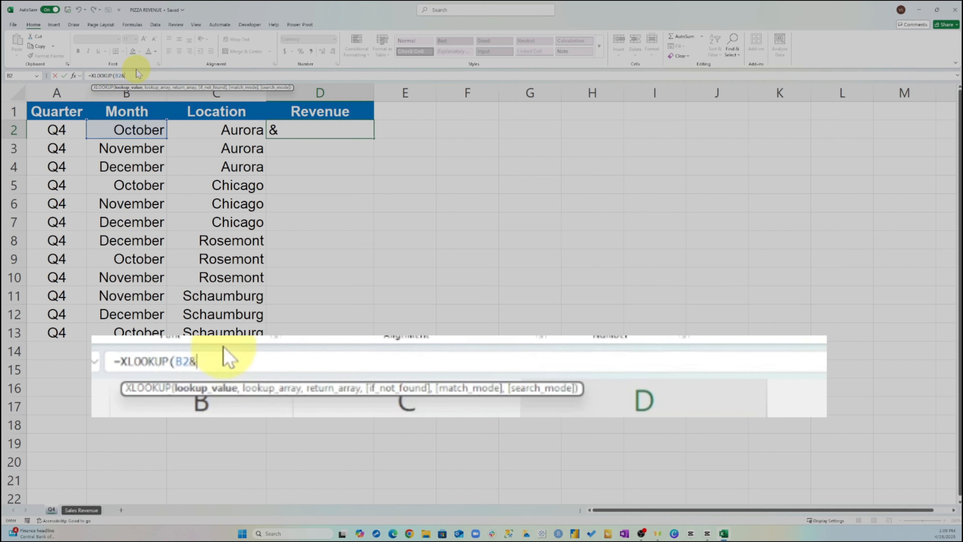
click(212, 135)
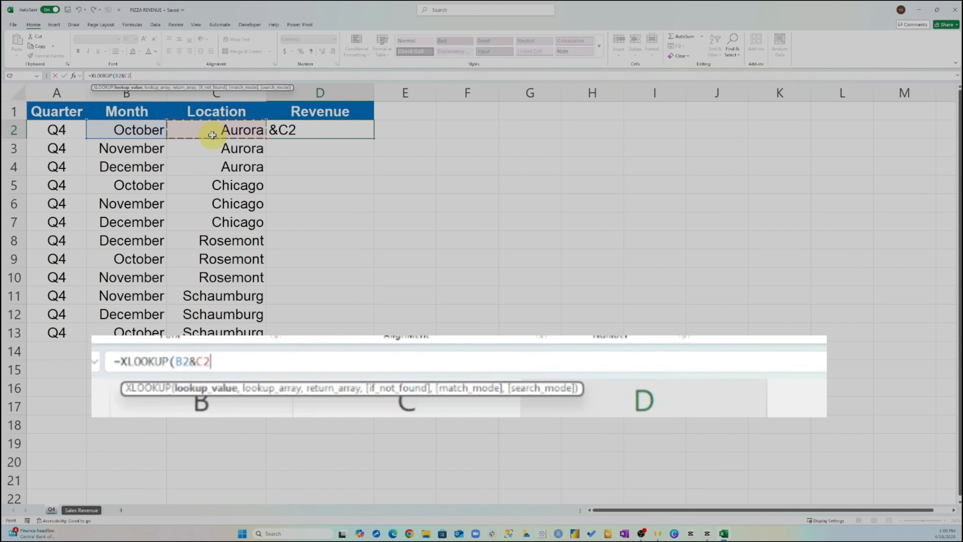
text(,)
Set the formula's lookup array to the joined Month and Location columns of the Sales Revenue sheet, B:B&C:C
scroll(200, 134, right, 3)
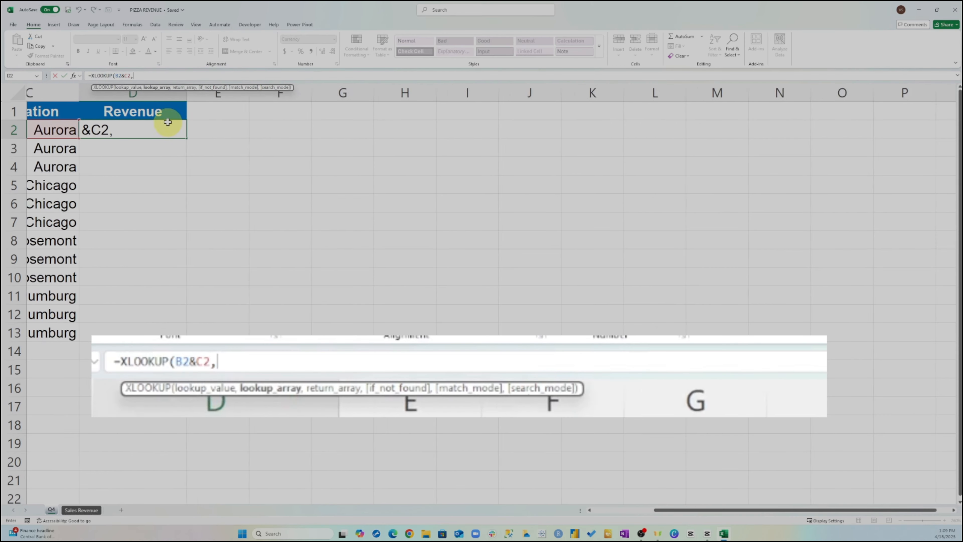
drag(668, 508, 584, 510)
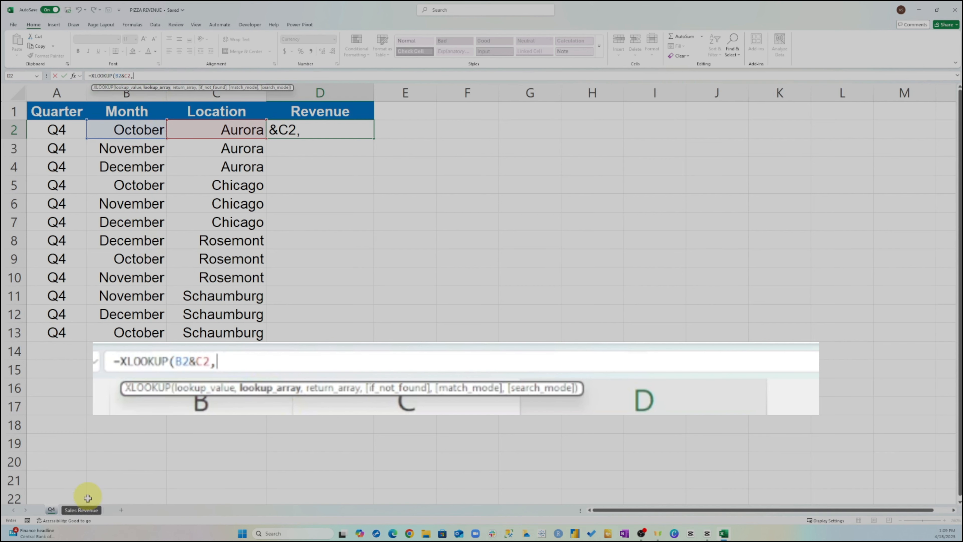
click(87, 511)
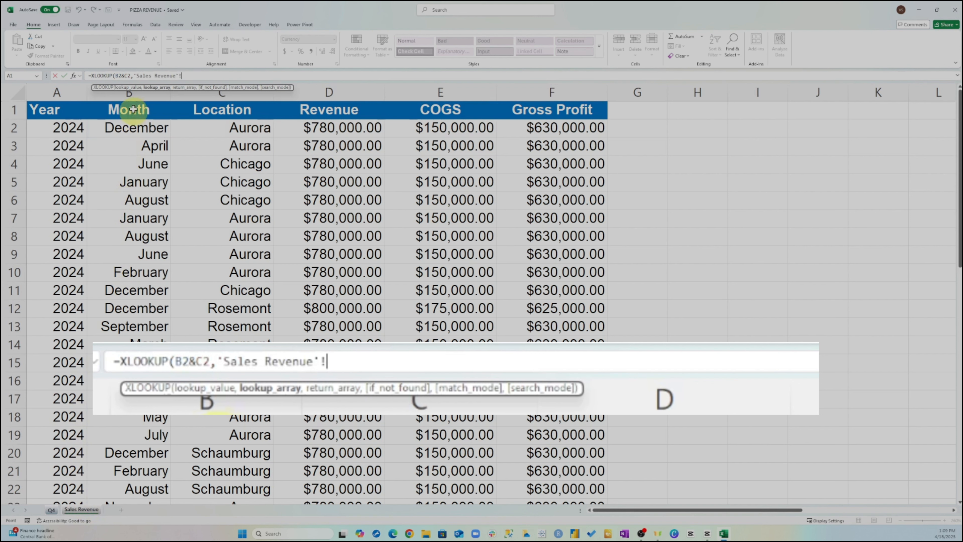
click(132, 94)
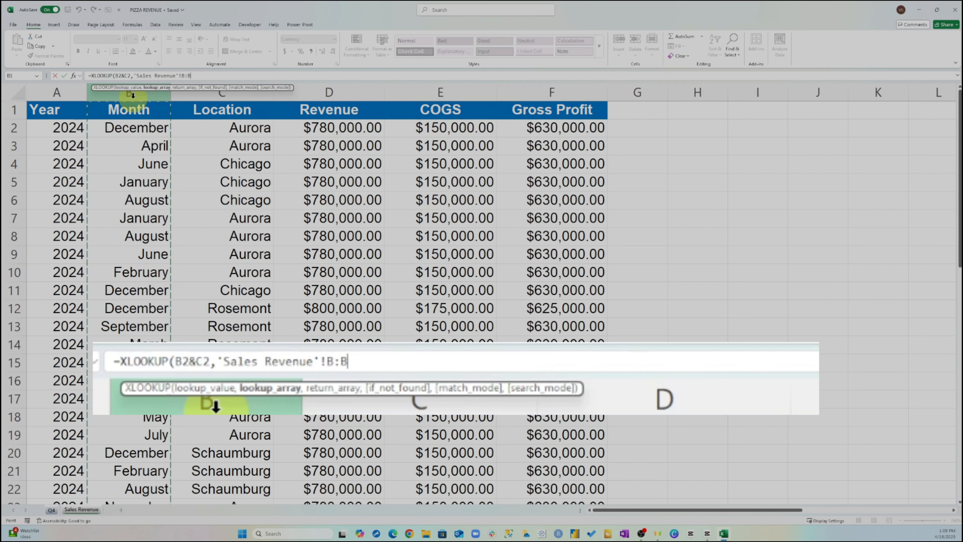
text(&)
click(215, 95)
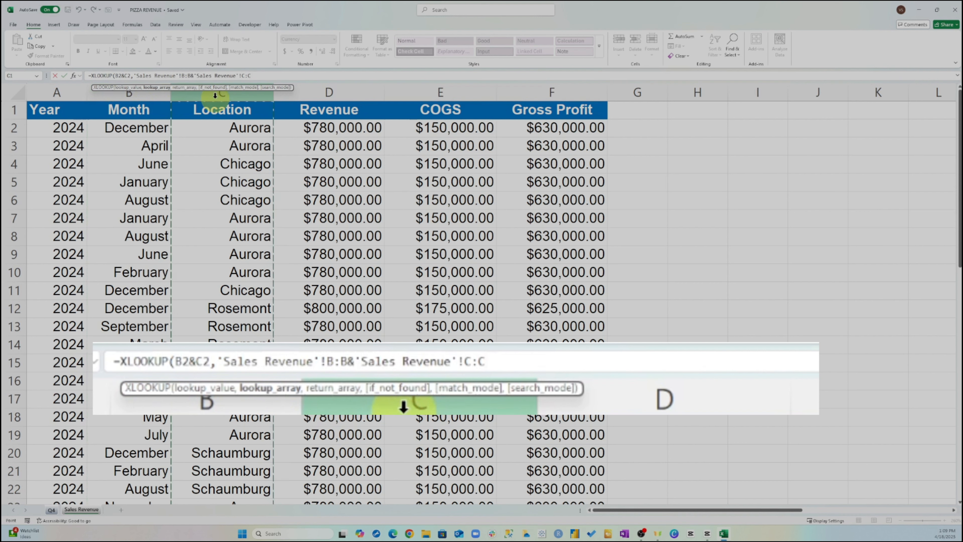
text(,)
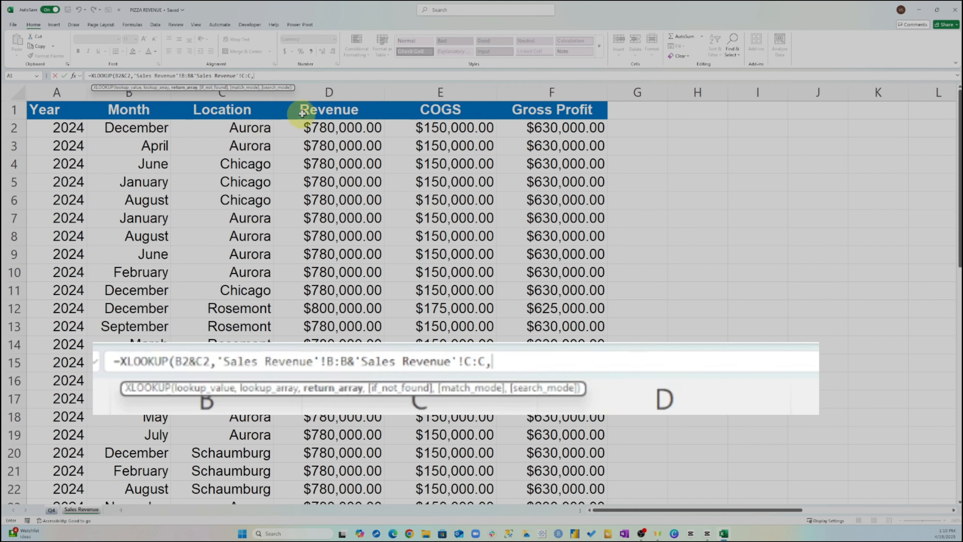
Use Revenue column D:D of the Sales Revenue sheet as the return array and complete the XLOOKUP formula
click(331, 92)
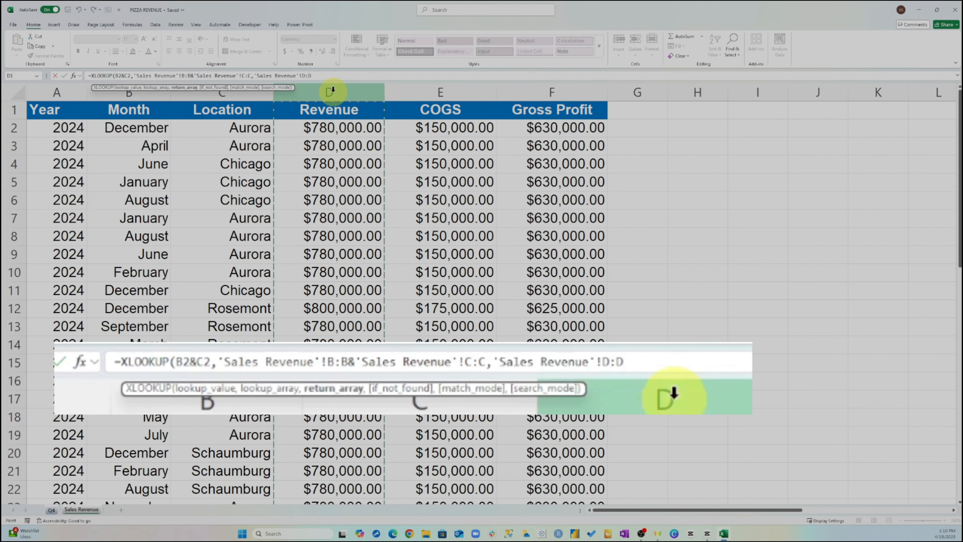
text())
key(Return)
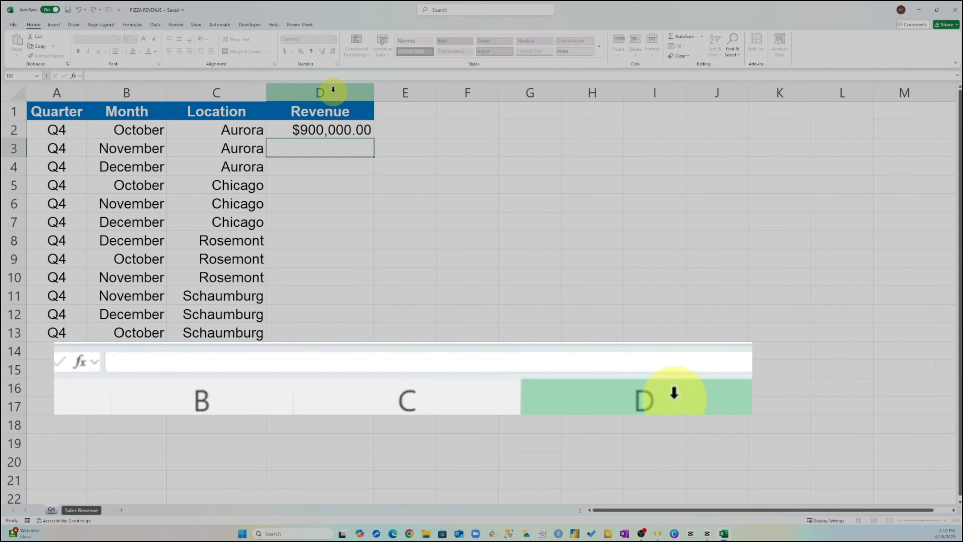
Fill the XLOOKUP formula from cell D2 down the Revenue column through D13
click(359, 132)
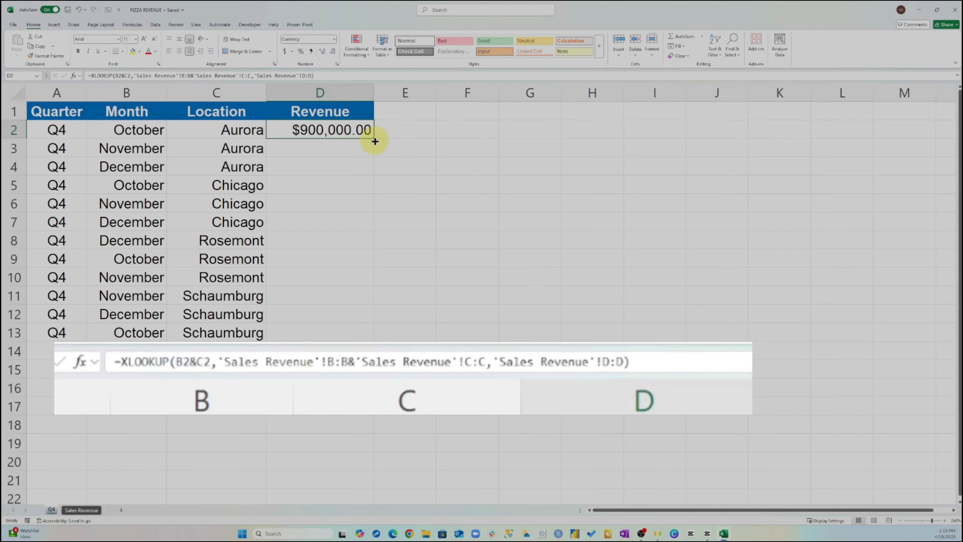
double_click(374, 140)
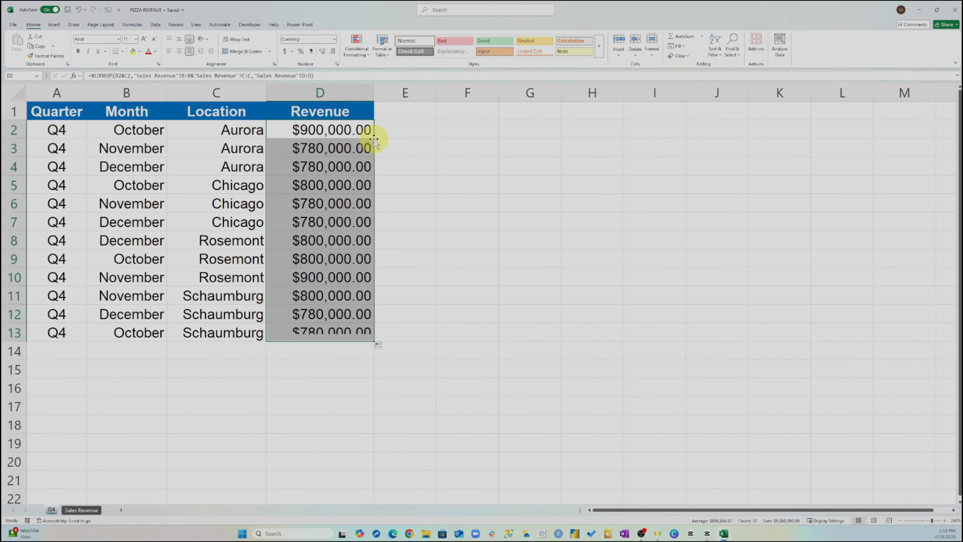
click(509, 353)
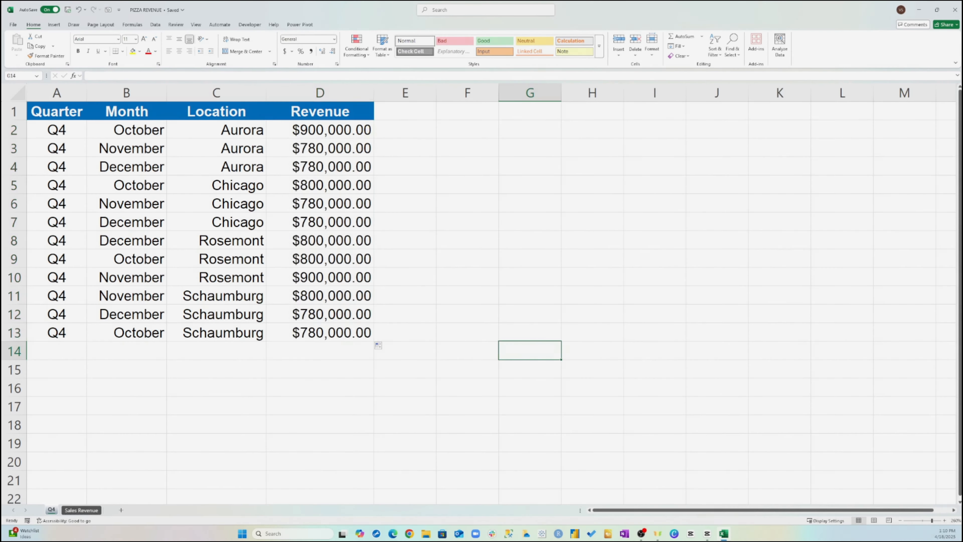